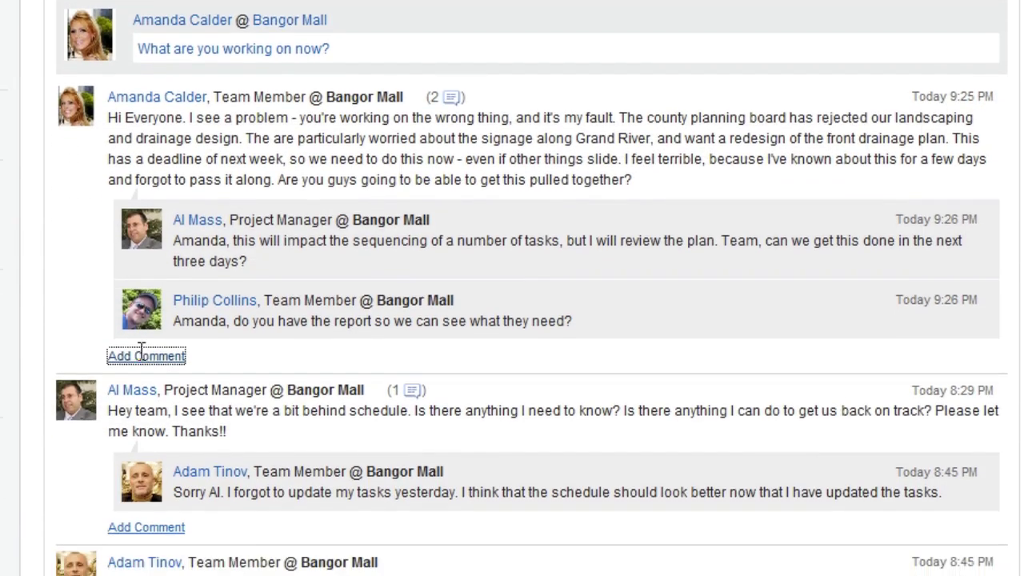
Reply 'I just posted the file - here it is.' and attach the planning report from Community Files.
left_click(141, 354)
type("I just posted the file - here it is.")
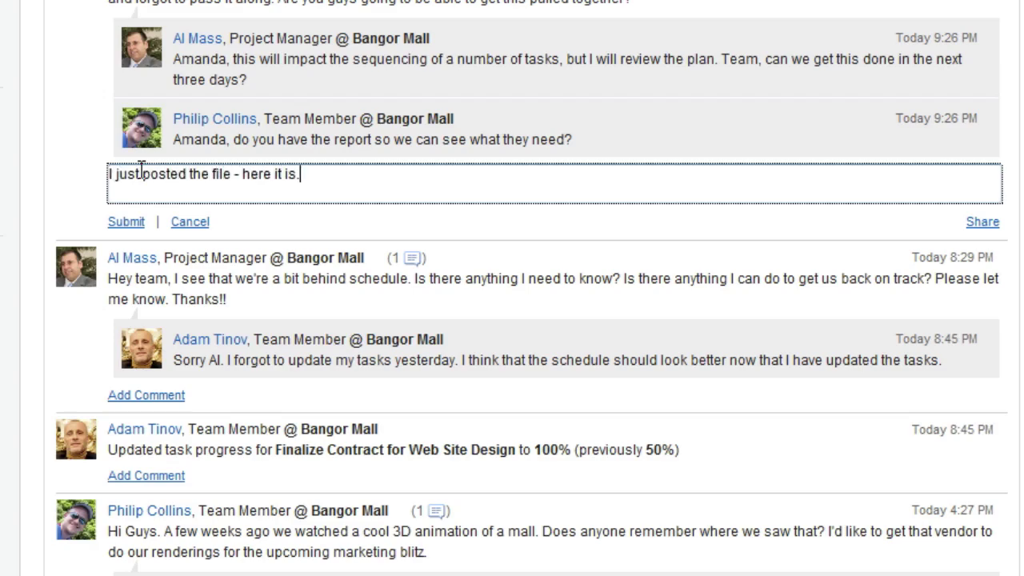
left_click(982, 221)
left_click(931, 244)
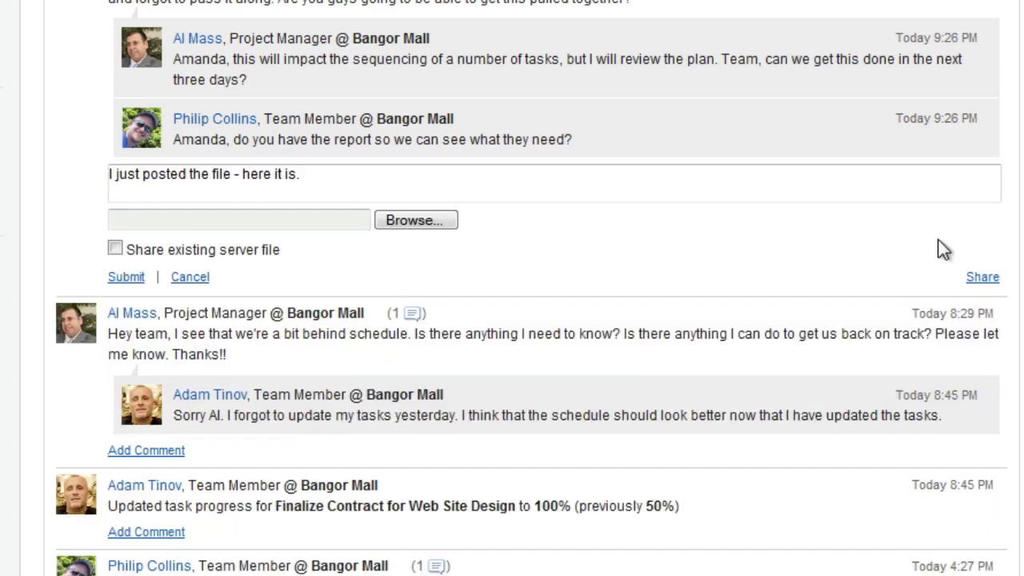
left_click(115, 249)
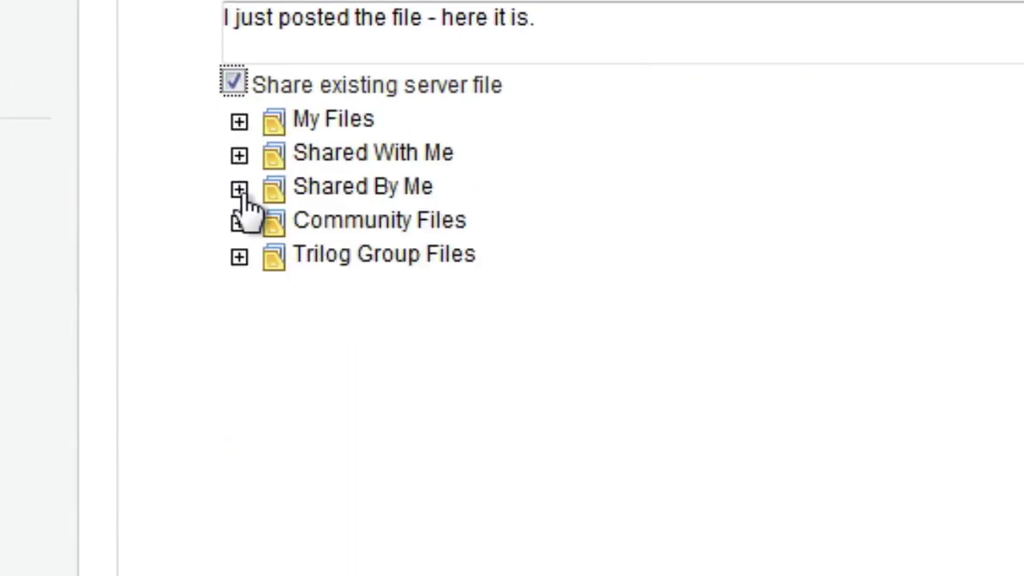
left_click(240, 223)
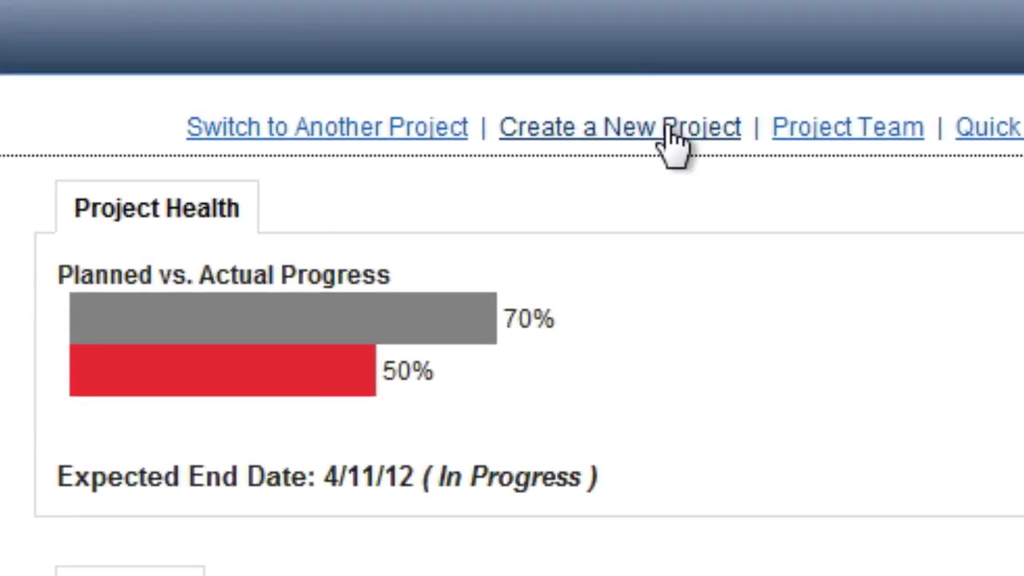
Start an MS Project import for a new project named 'Meridian Mall' for client MallCo.
left_click(674, 144)
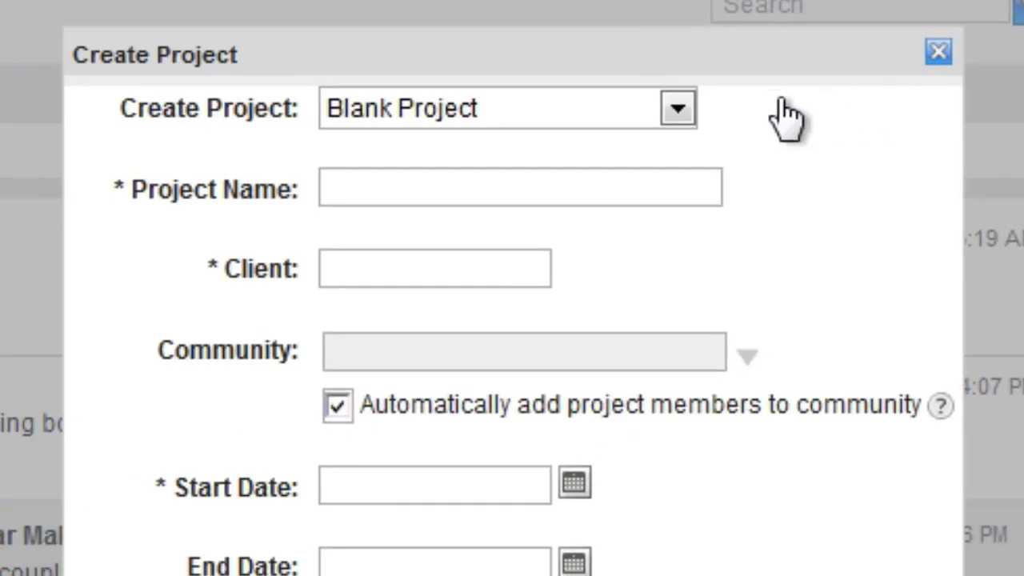
left_click(678, 109)
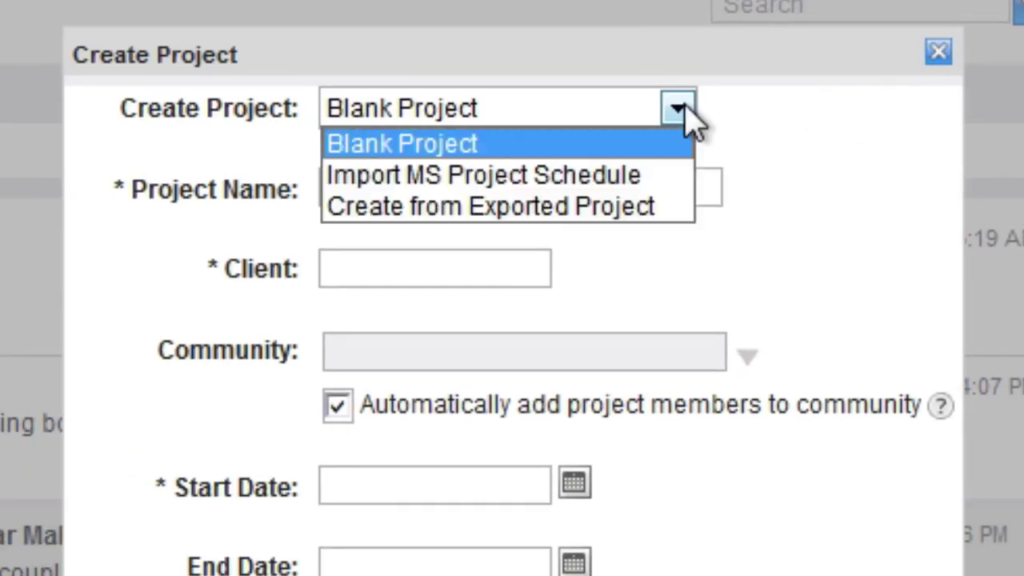
left_click(583, 177)
left_click(496, 189)
type("Meri")
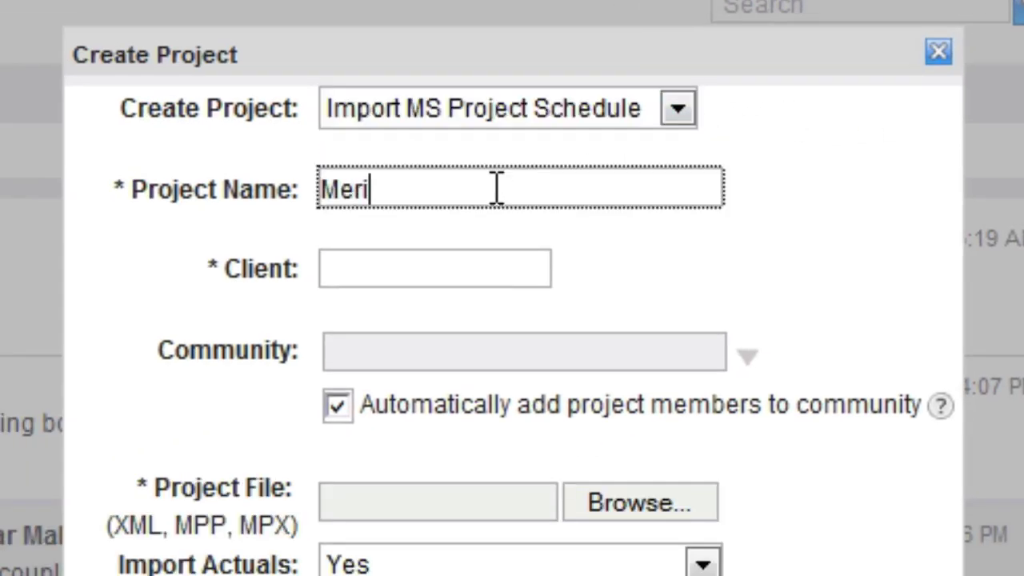
type("dian Mall")
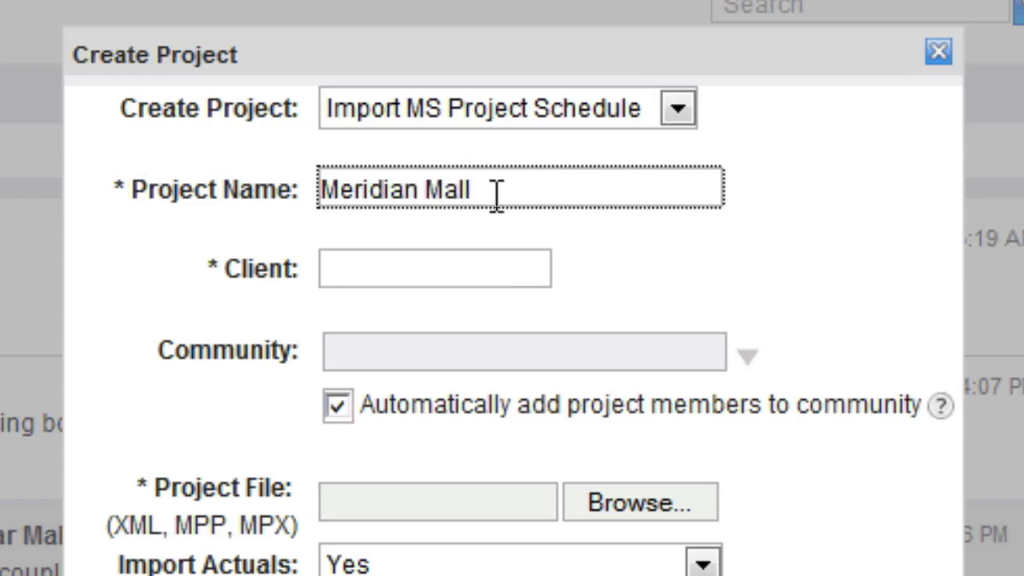
left_click(462, 266)
type("MallCo")
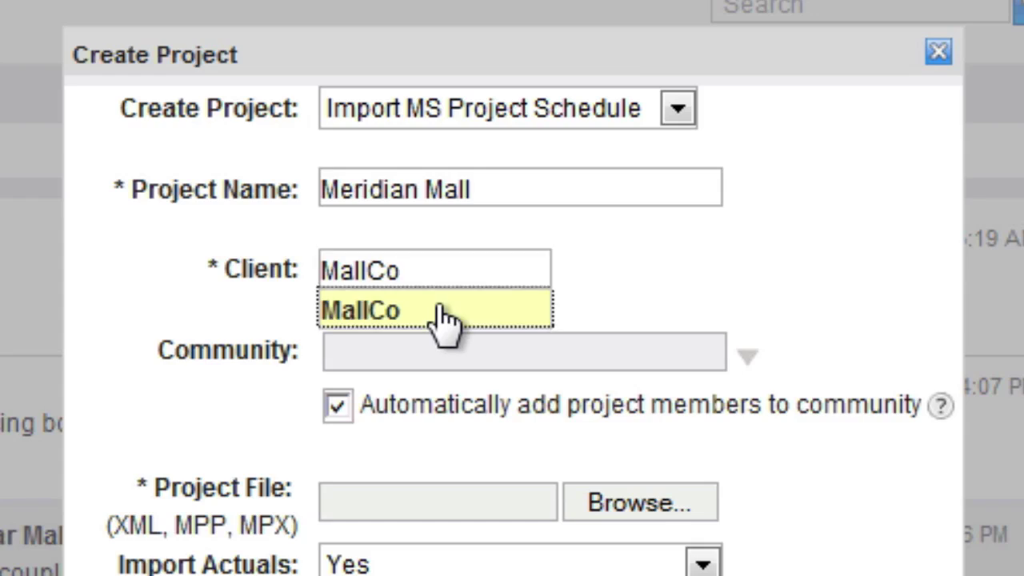
left_click(443, 313)
Assign the Meridian Mall community, select Standard Four-Anchor Mall Plan.mpp, and proceed with the import.
left_click(744, 356)
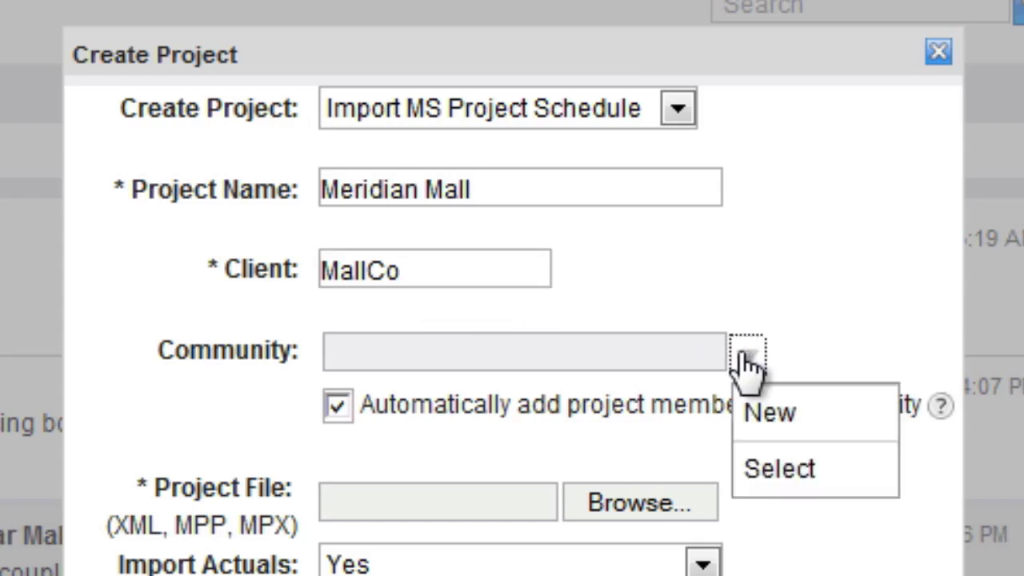
left_click(768, 477)
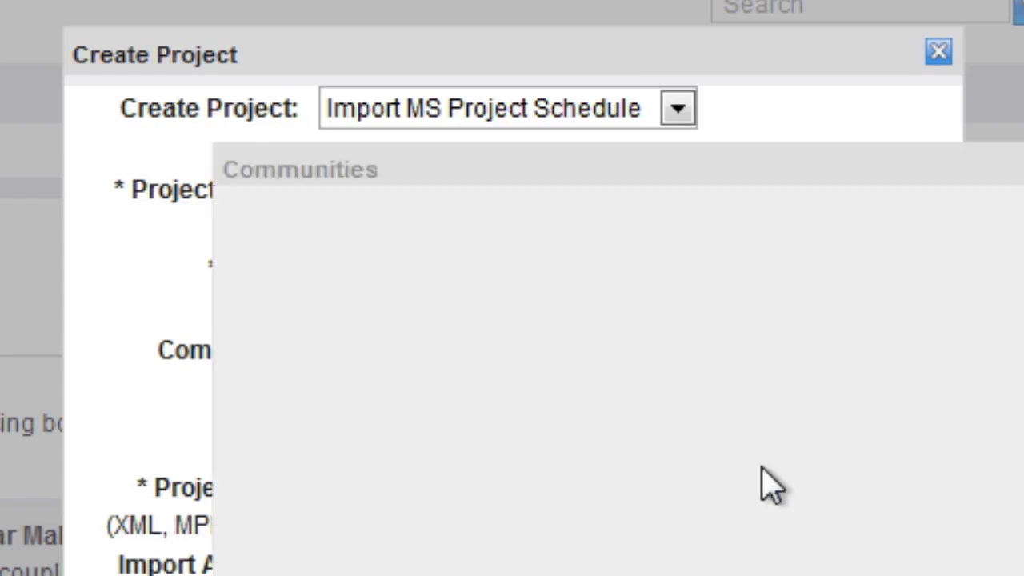
left_click(243, 293)
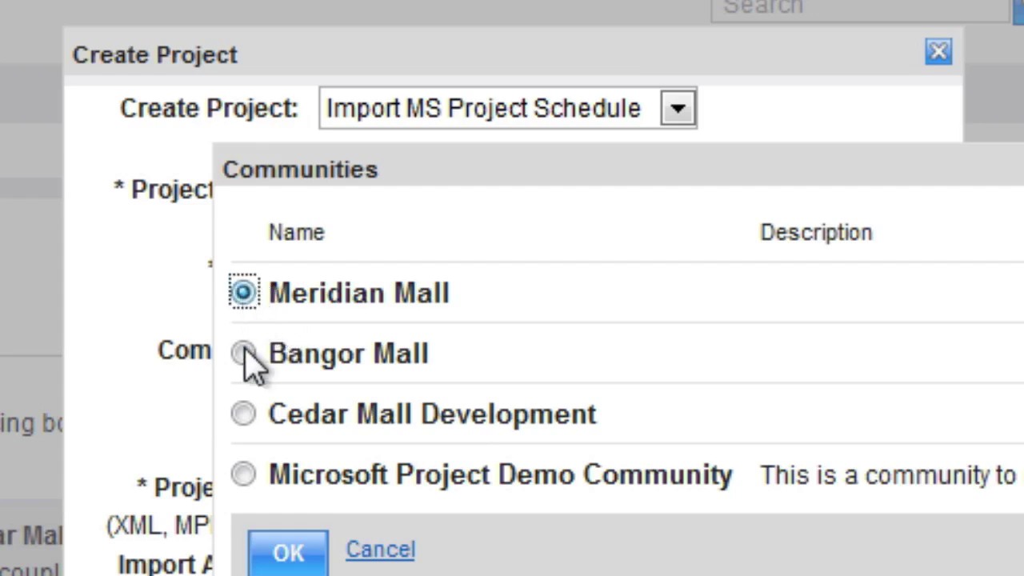
left_click(278, 554)
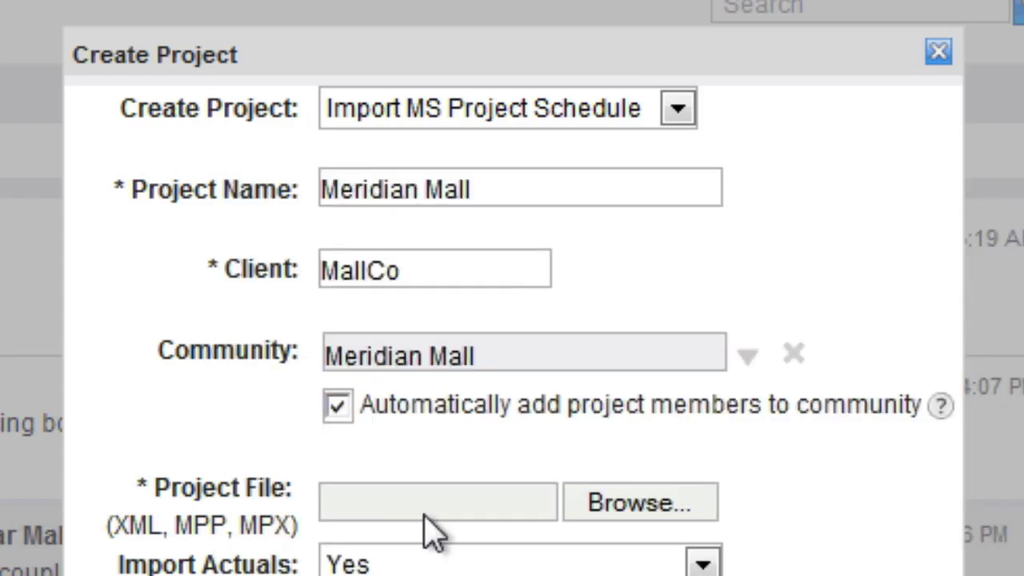
left_click(653, 496)
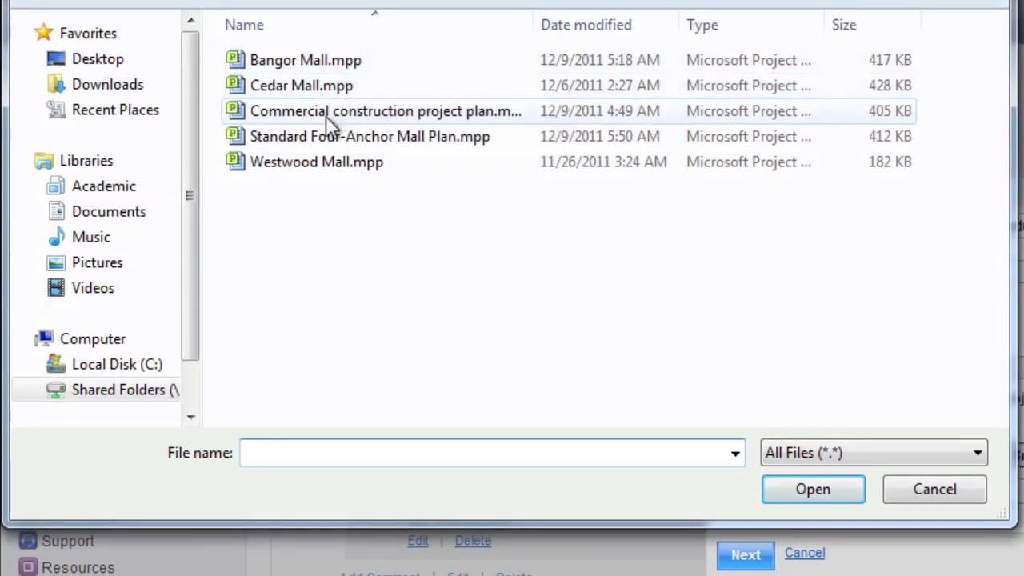
double_click(159, 106)
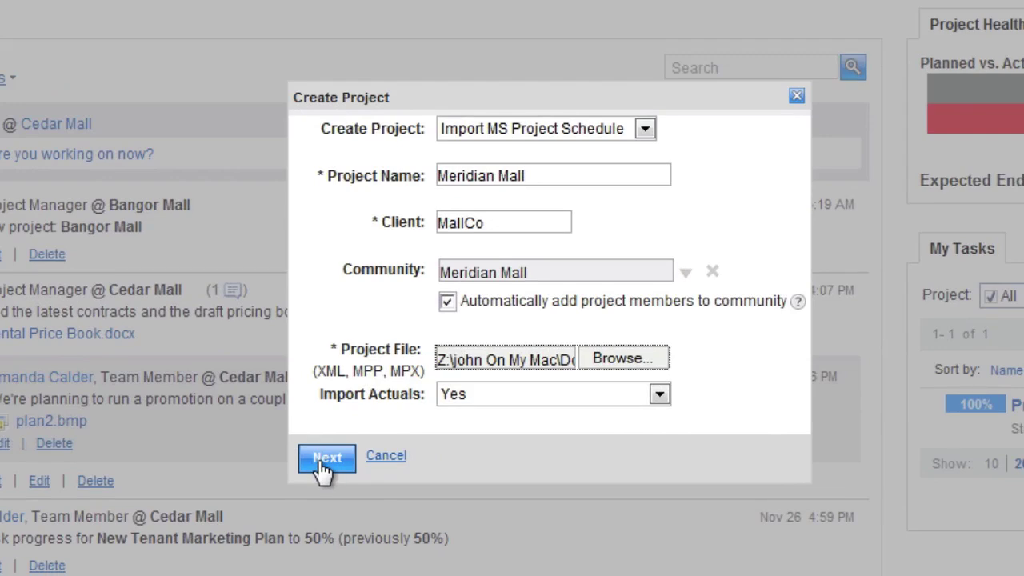
left_click(327, 457)
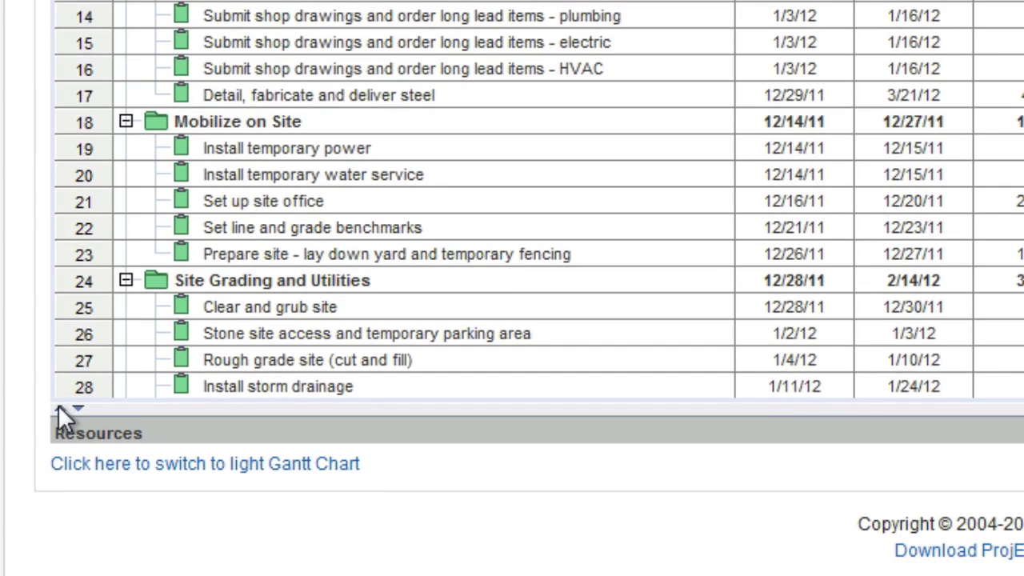
Replace the G.C. Procurement resource with a named team member.
left_click(59, 408)
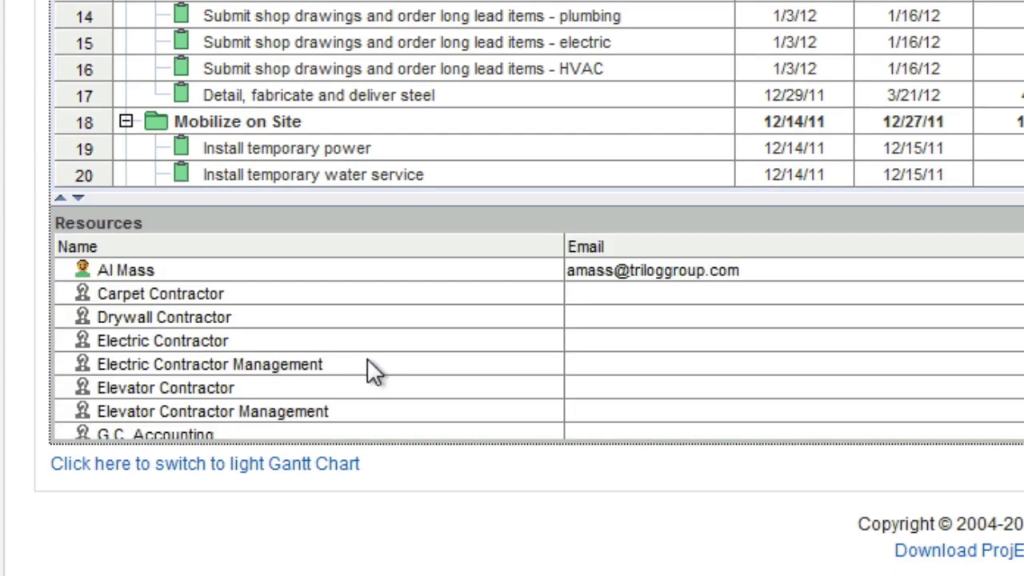
scroll(368, 361, "down", 2)
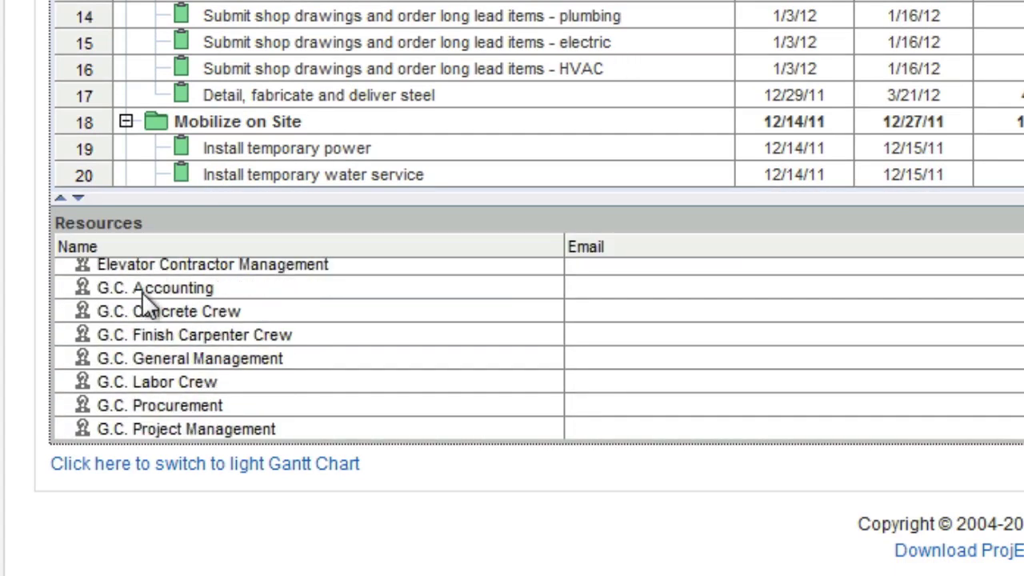
left_click(143, 407)
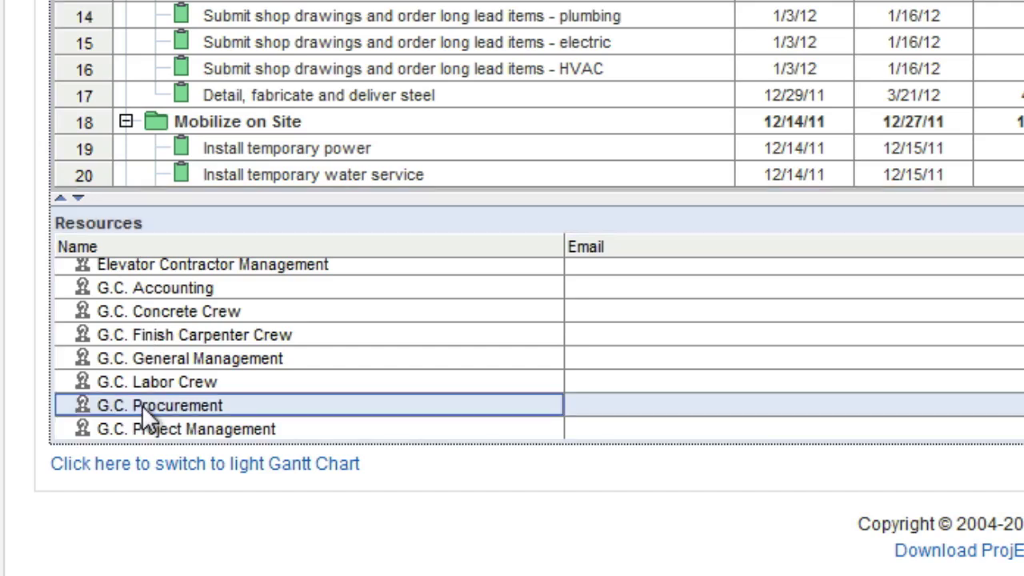
left_click(218, 408)
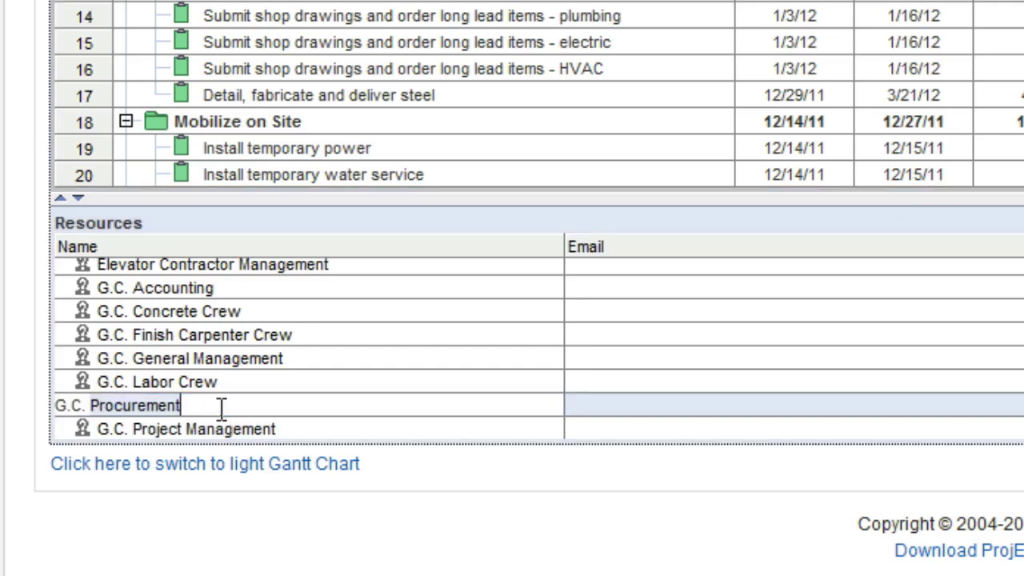
left_click_drag(221, 409, 43, 378)
key("BackSpace")
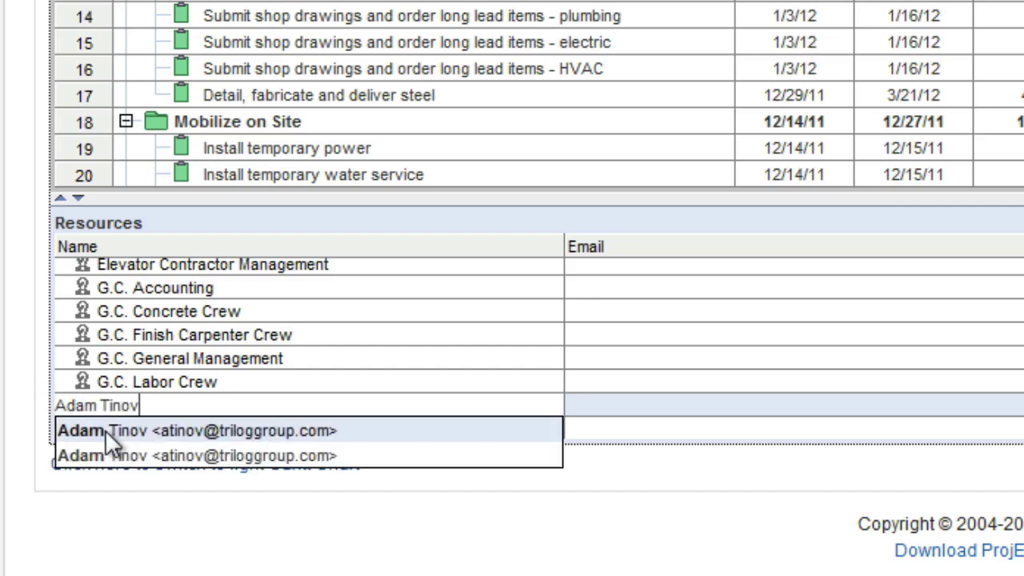
left_click(105, 430)
Replace the G.C. Accounting and G.C. Project Management resources with named team members.
left_click(194, 290)
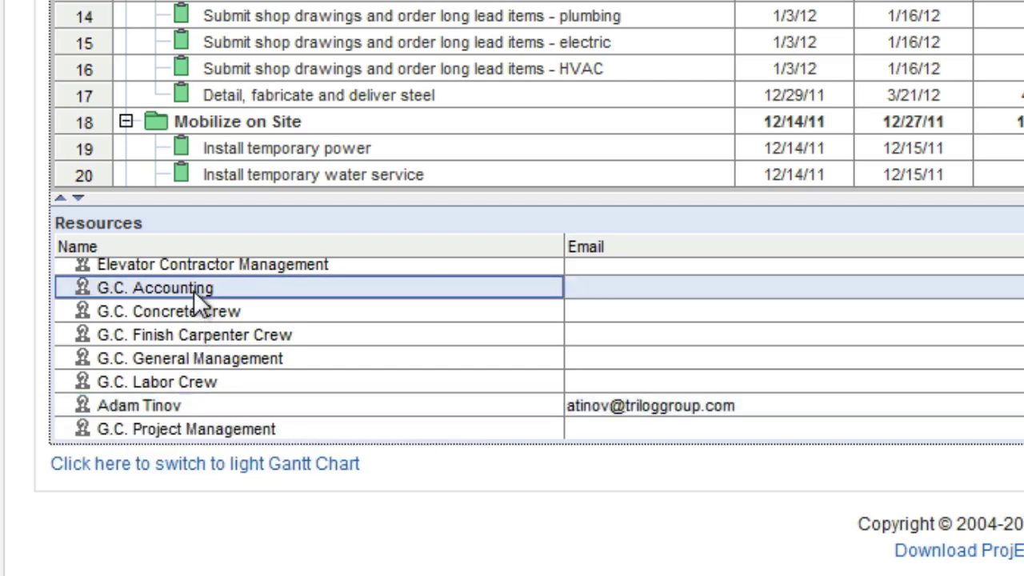
triple_click(194, 290)
type("Amanda R")
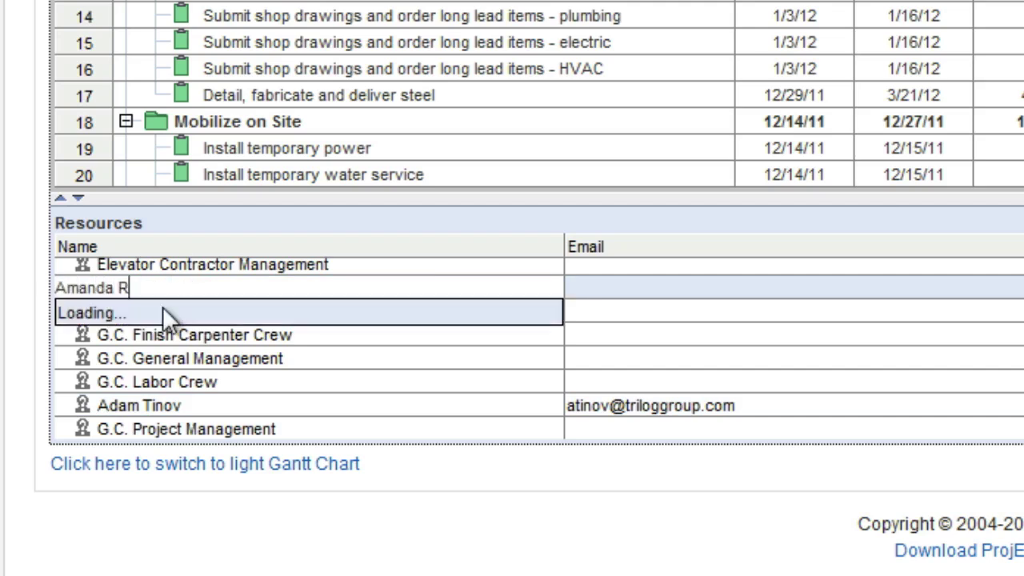
left_click(161, 309)
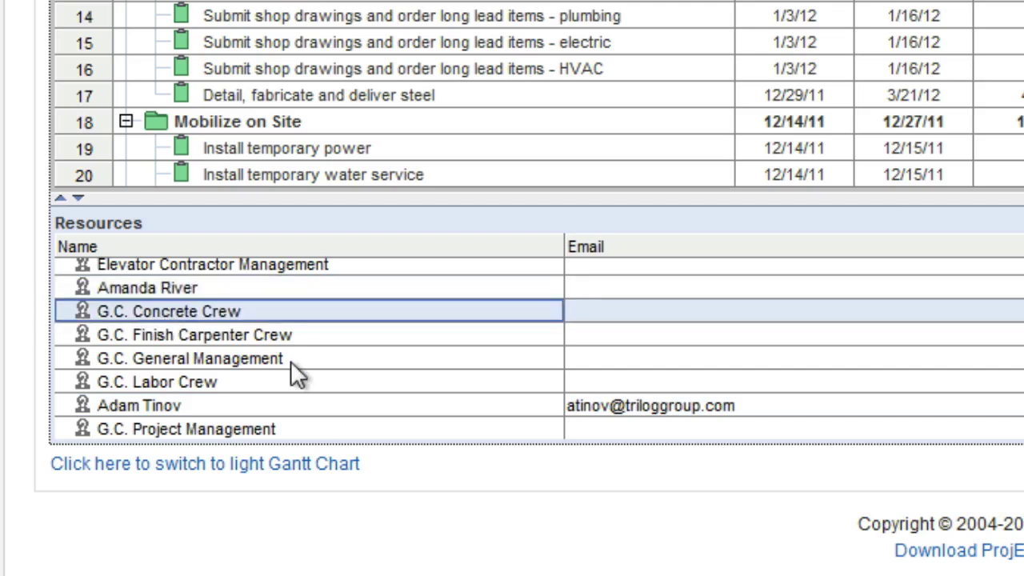
scroll(271, 356, "down", 1)
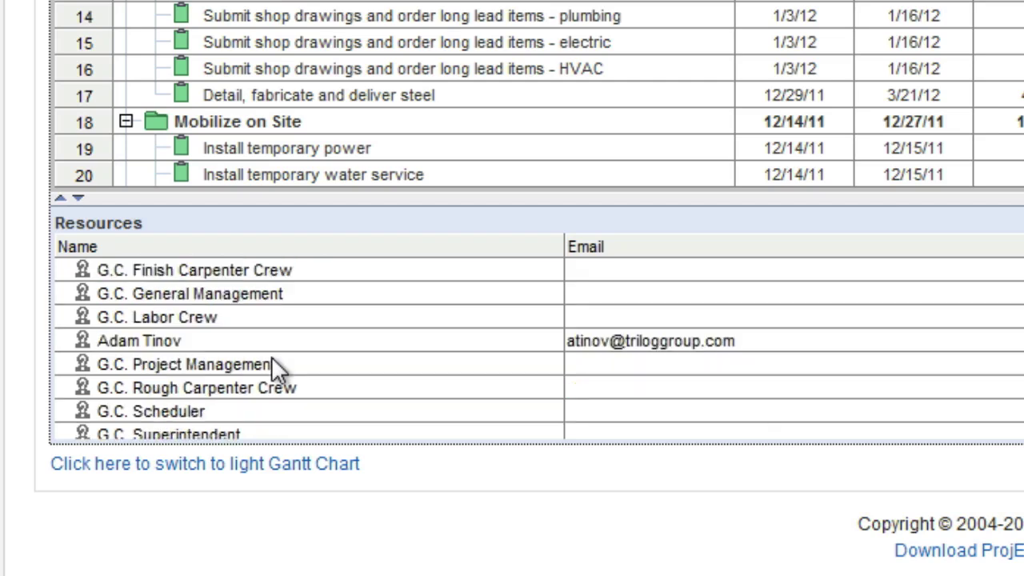
left_click(252, 363)
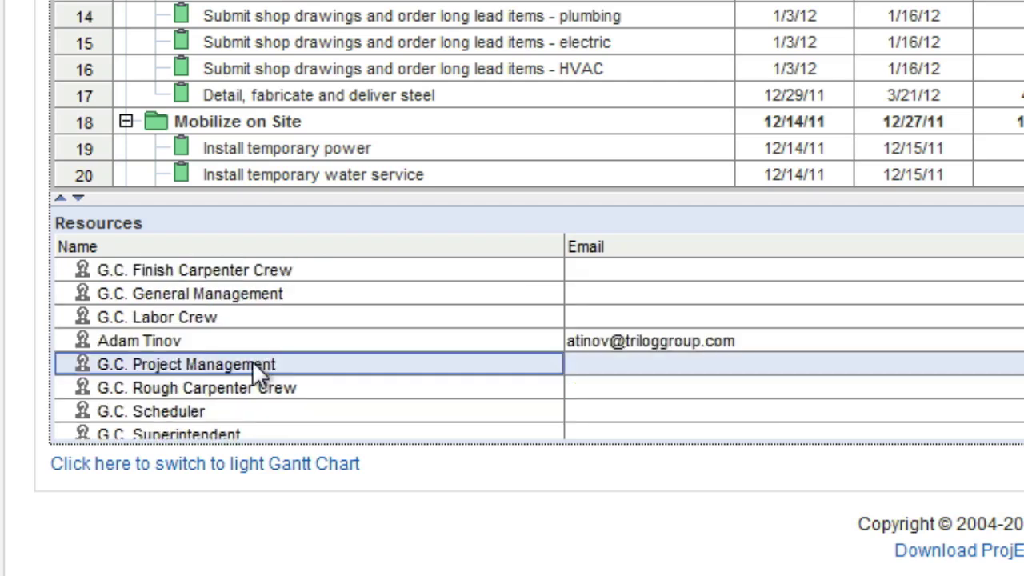
triple_click(252, 363)
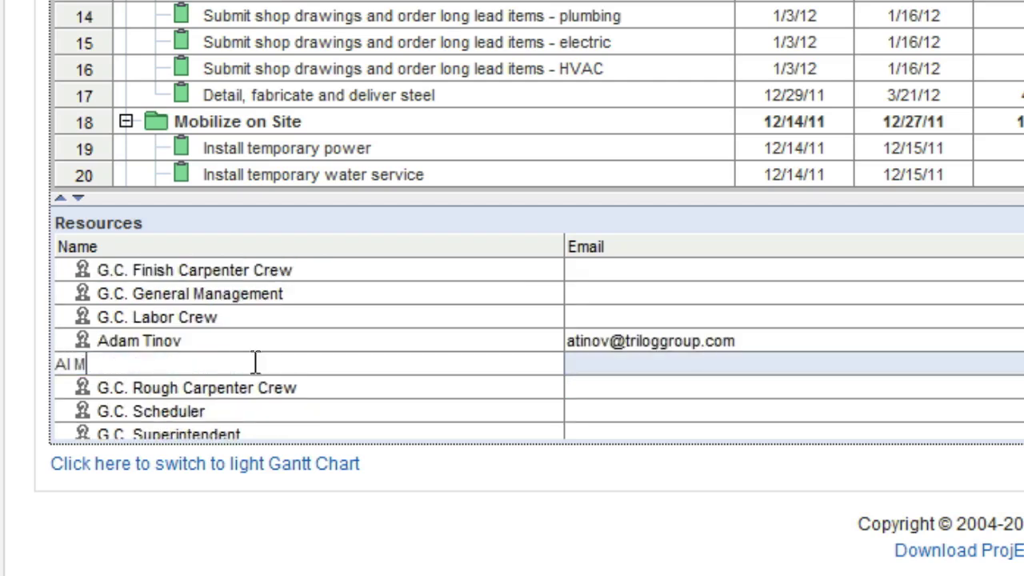
key("Return")
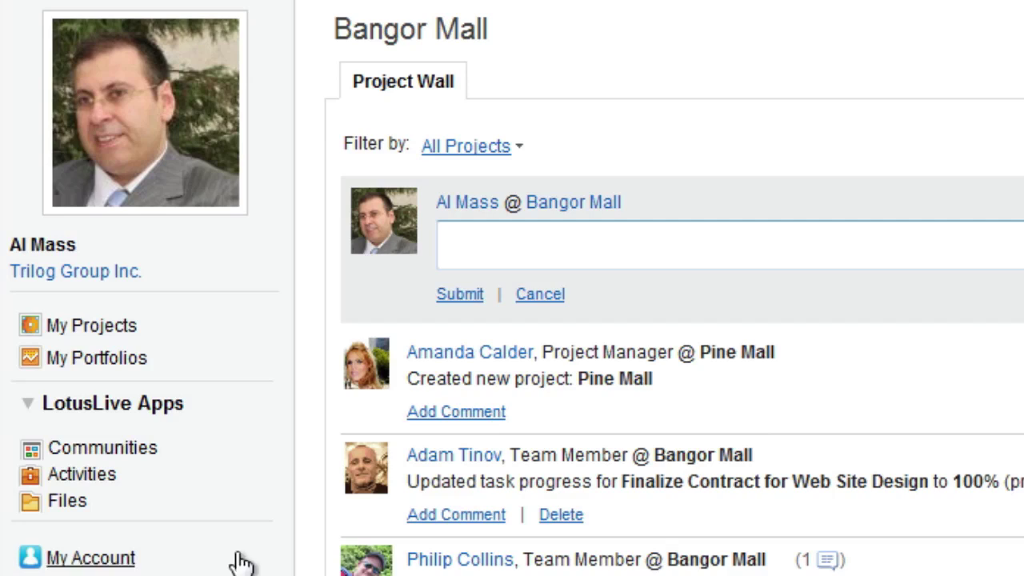
Go to My Portfolios and open the Bangor Mall project.
left_click(105, 366)
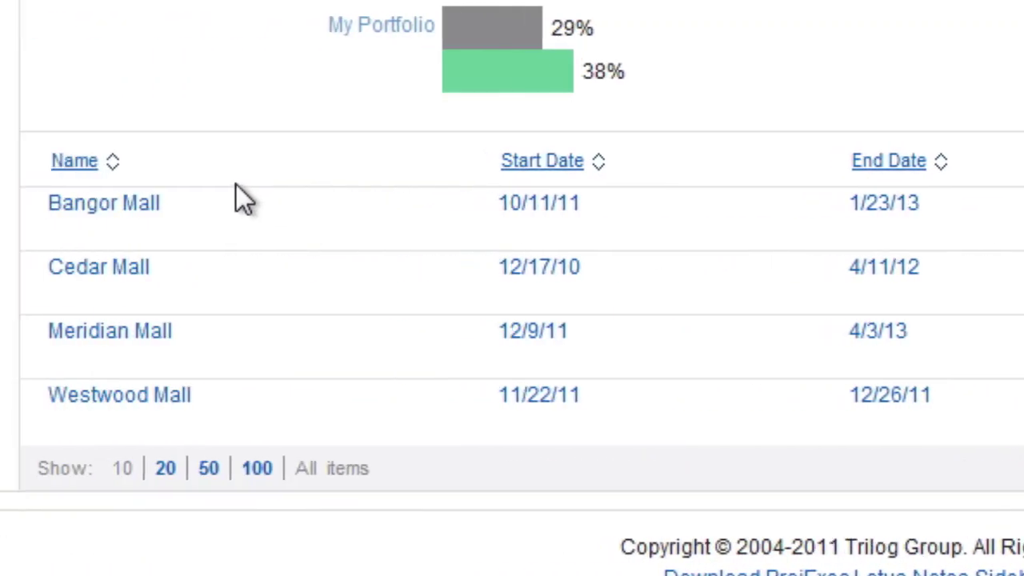
left_click(148, 212)
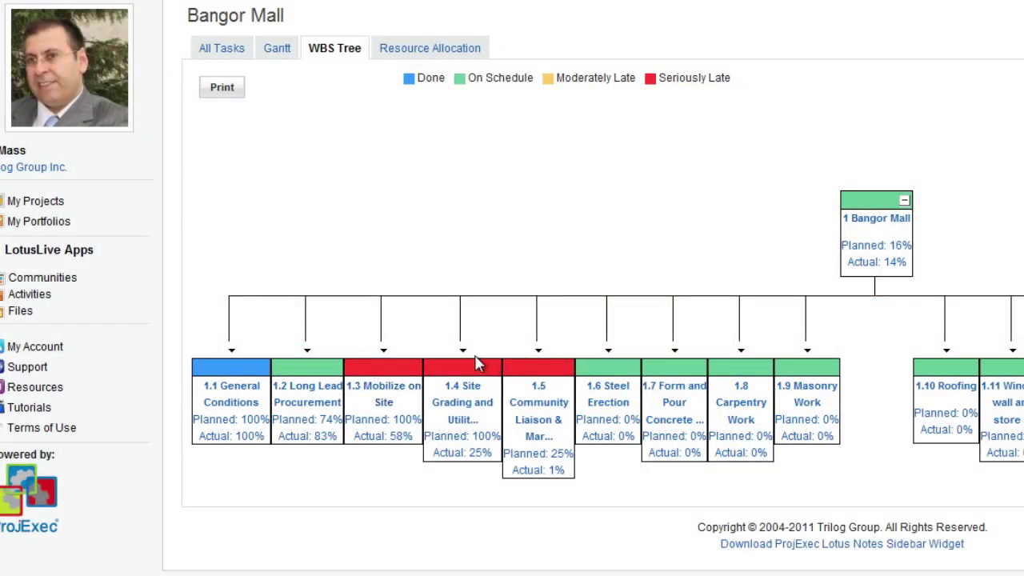
Post the pasted message asking why Bangor Mall is behind schedule on the project wall.
left_click(212, 9)
left_click(293, 147)
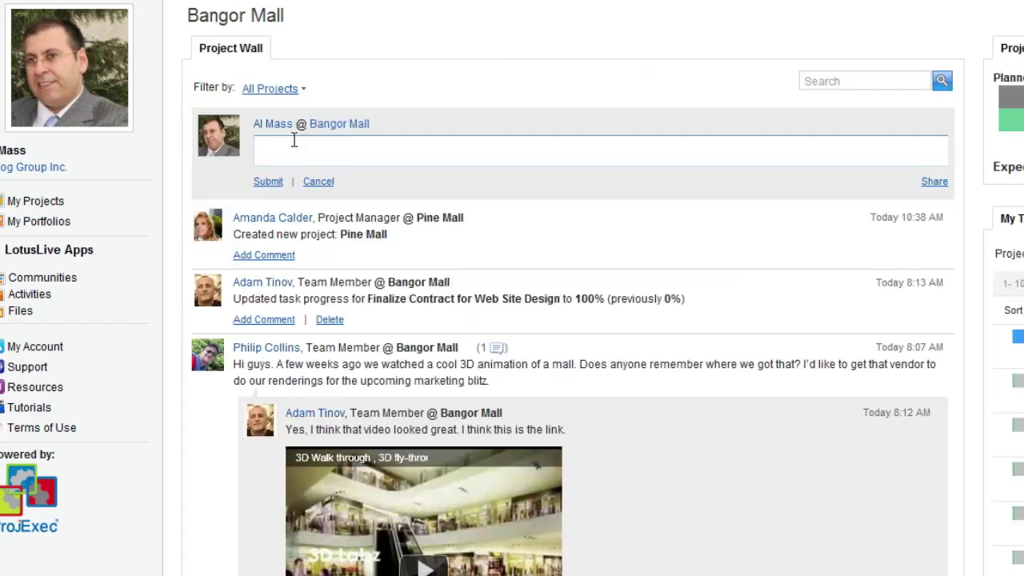
type("Hey team, I see that we're a bit behind schedule. Is there anything I need to know? Is there anything I can do to get us back on track? Please let me know. Thanks!!")
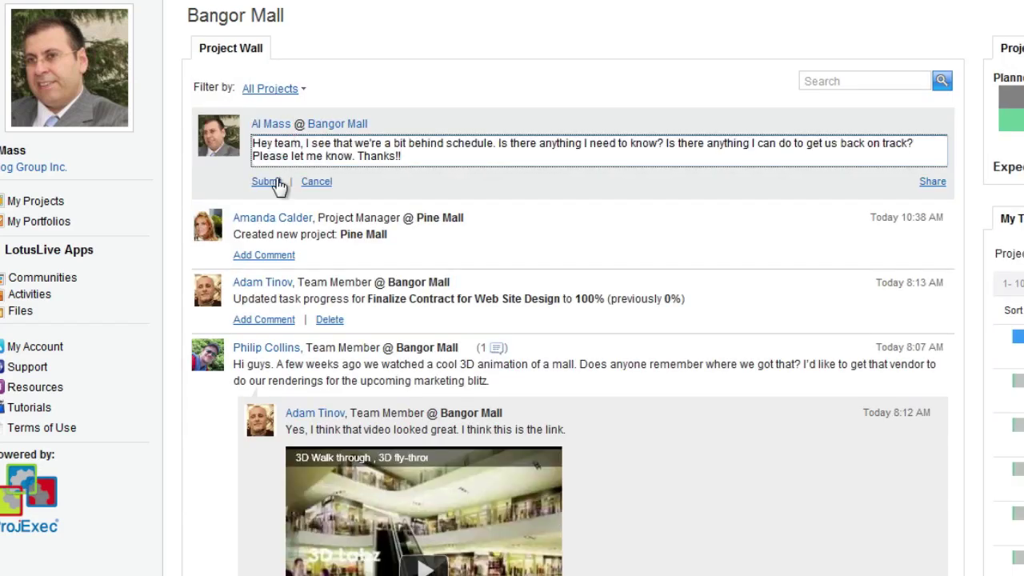
left_click(272, 182)
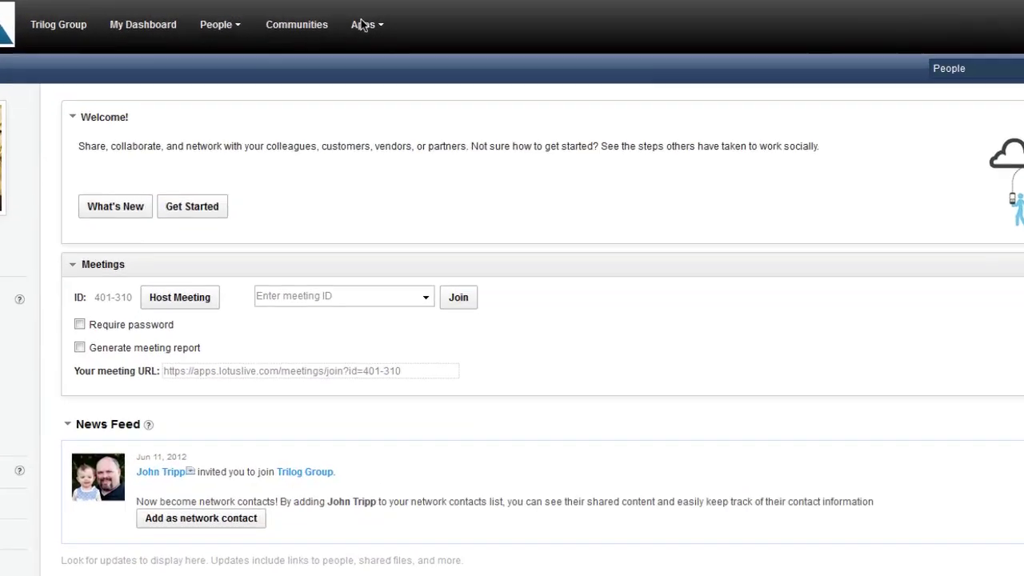
Launch ProjExec Live Projects from the Apps menu.
left_click(371, 21)
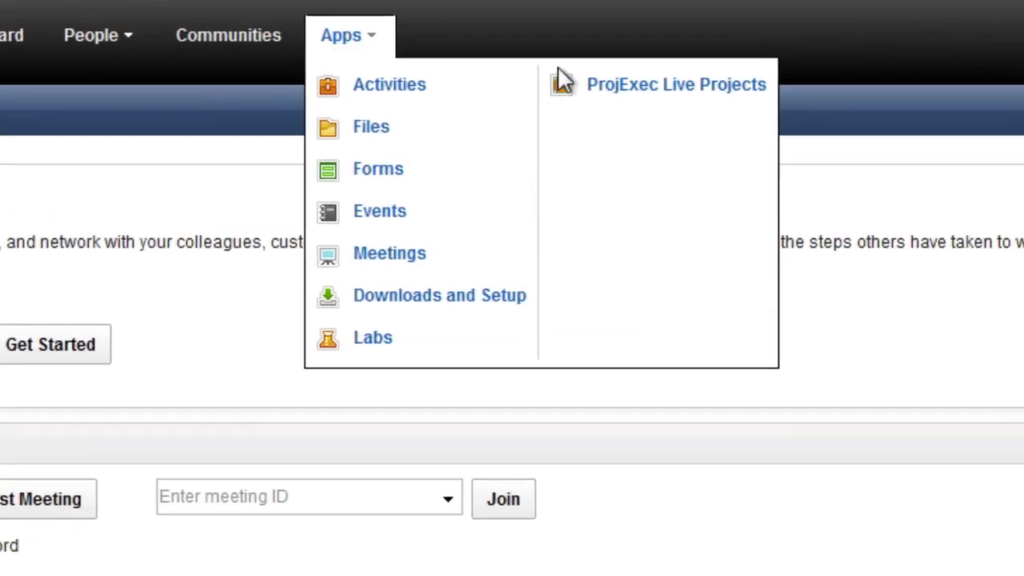
left_click(648, 90)
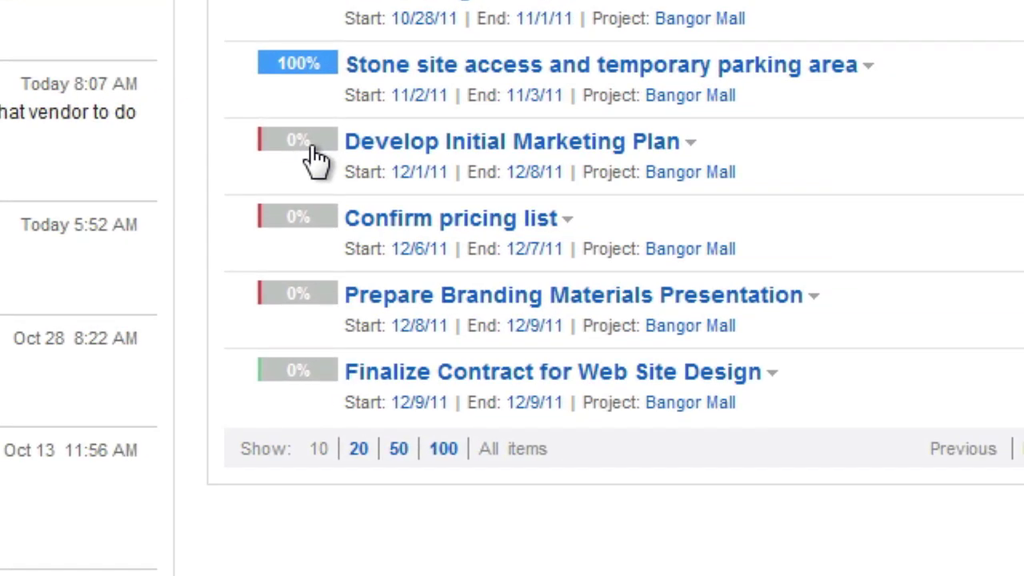
Set Develop Initial Marketing Plan and Confirm pricing list to 100%, Prepare Branding Materials Presentation to 47%.
left_click(316, 157)
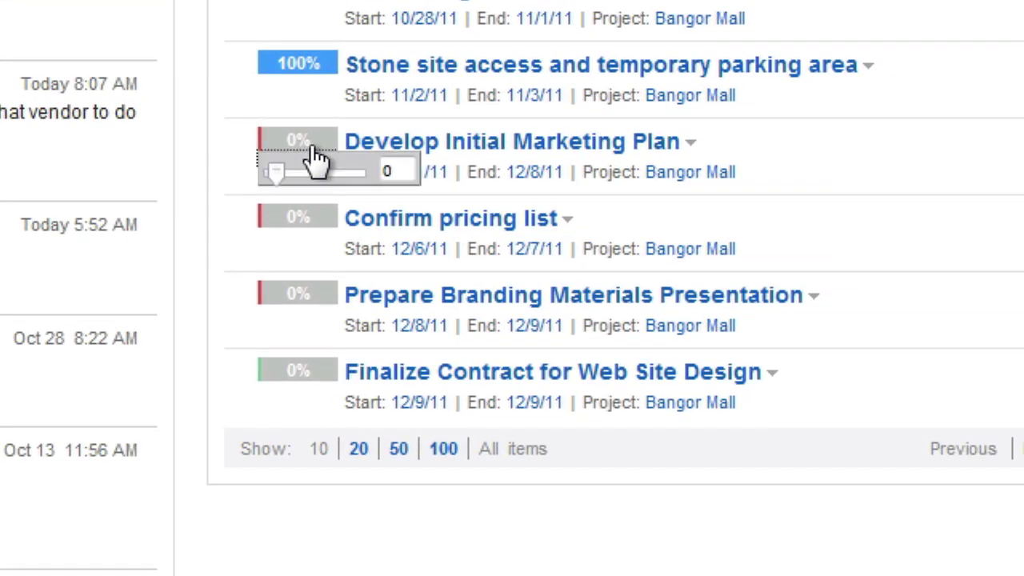
left_click_drag(275, 178, 371, 187)
left_click(318, 227)
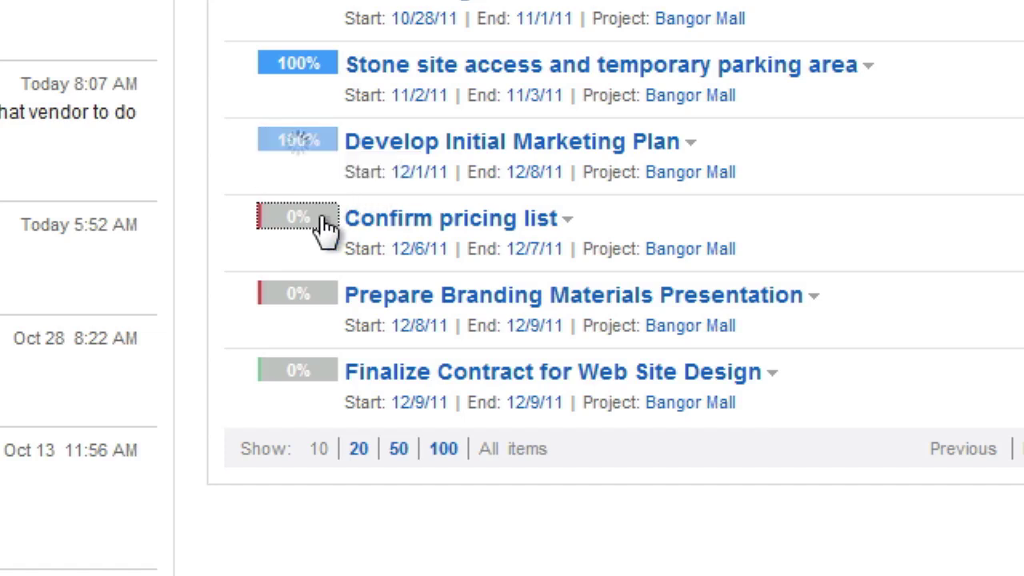
left_click_drag(272, 260, 366, 260)
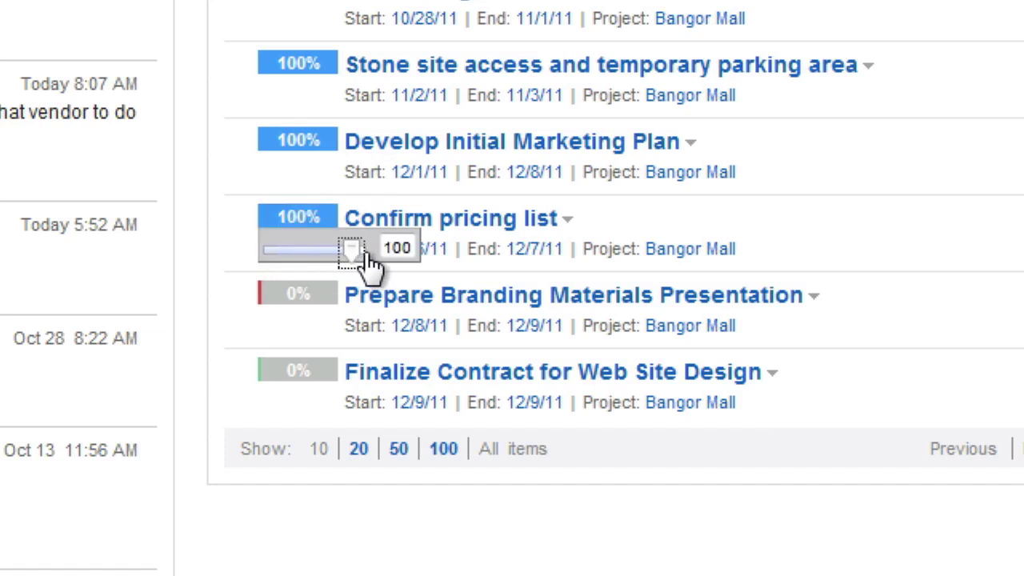
left_click(303, 302)
left_click_drag(275, 326, 315, 327)
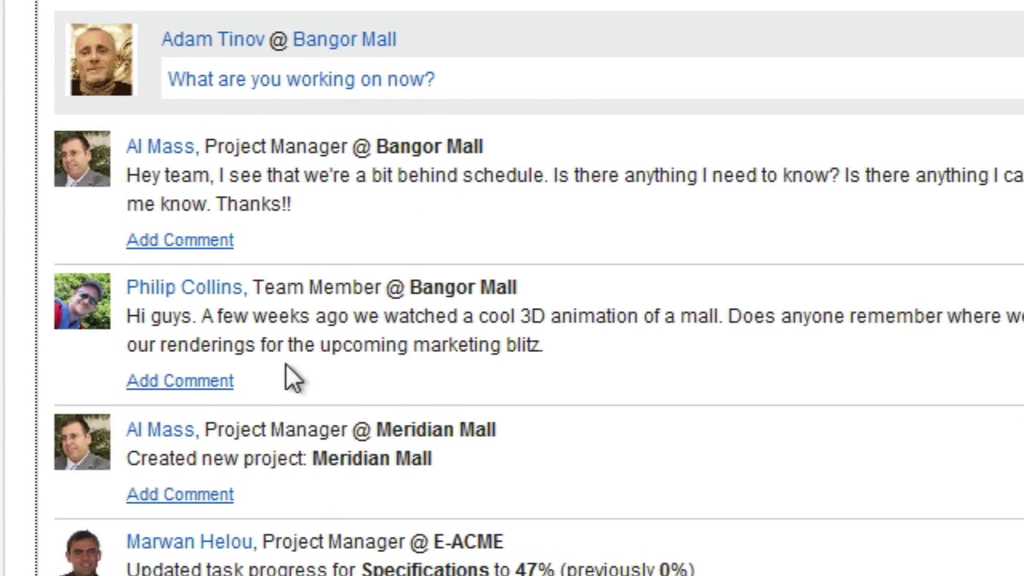
Reply to the behind-schedule post apologising for not updating tasks sooner.
left_click(212, 243)
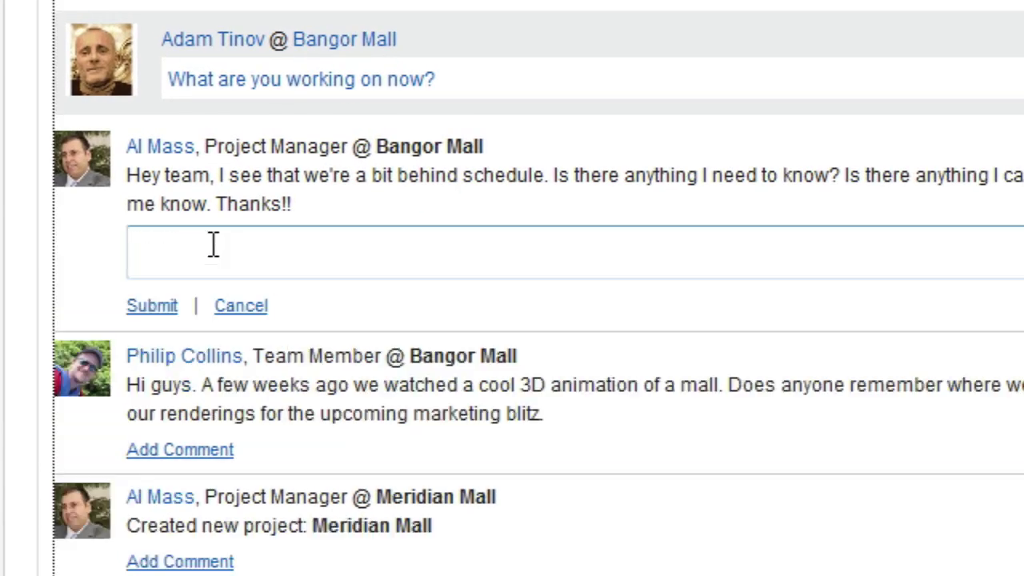
type("Sorry Al. I forgot to update my tasks yesterday. ")
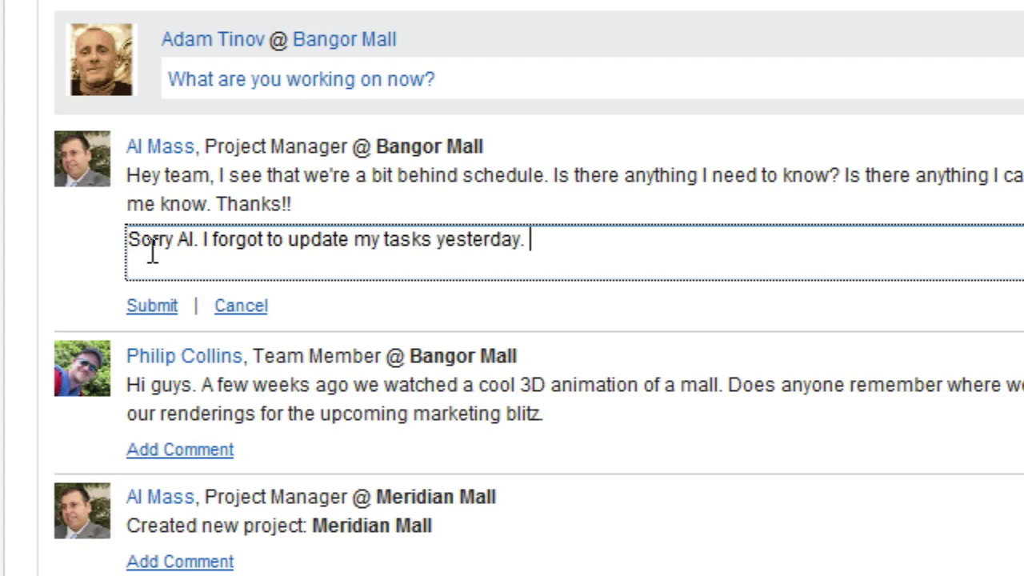
type("I think that the schedule should look better now that I have")
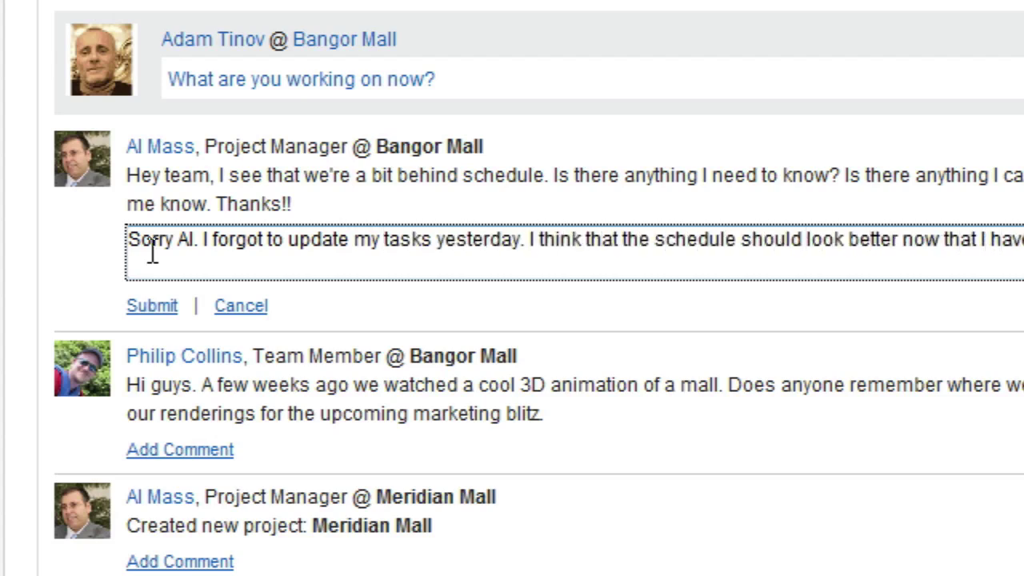
left_click(144, 306)
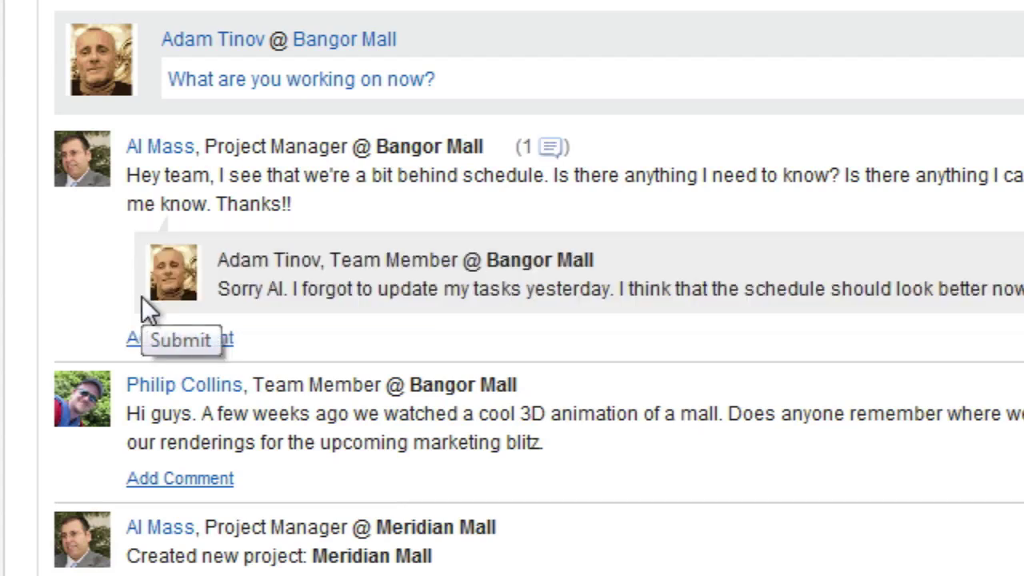
Reply 'Yes, I think that video looked great. I think this is the link.' embedding the pasted YouTube link.
scroll(156, 298, "down", 1)
scroll(161, 289, "down", 2)
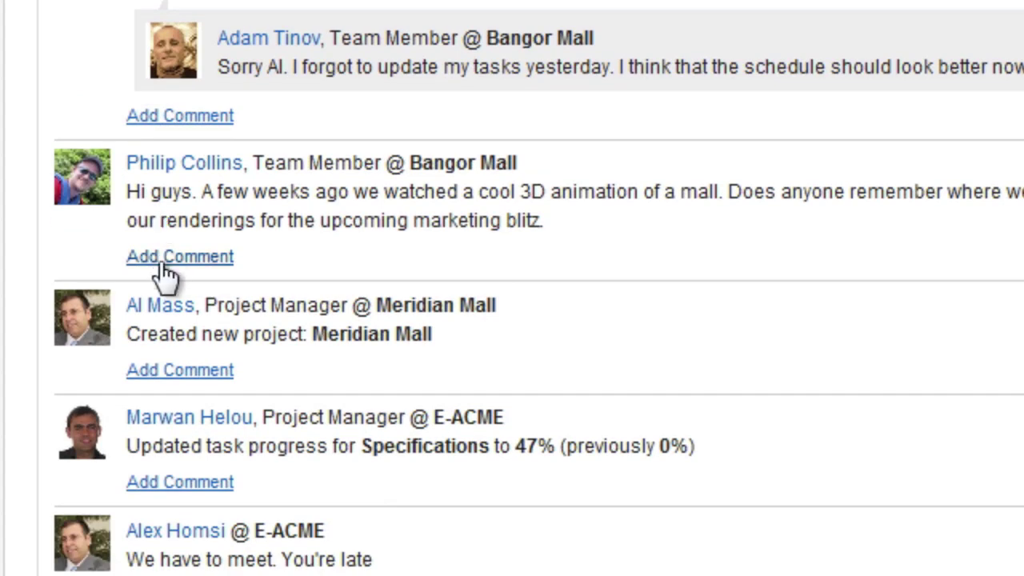
left_click(160, 268)
type("Yes, I thi")
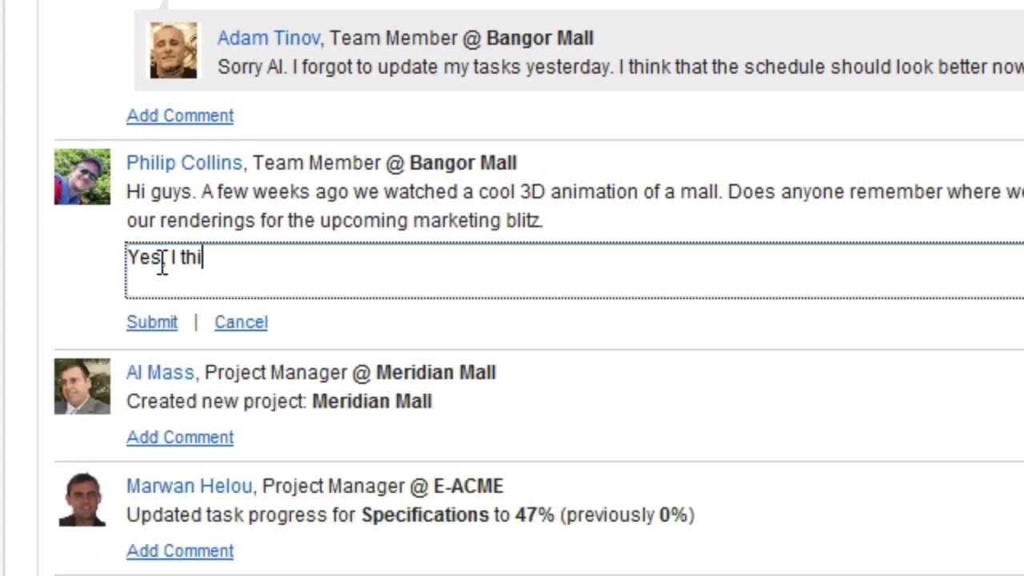
type("nk that video looked great. I think this is the link")
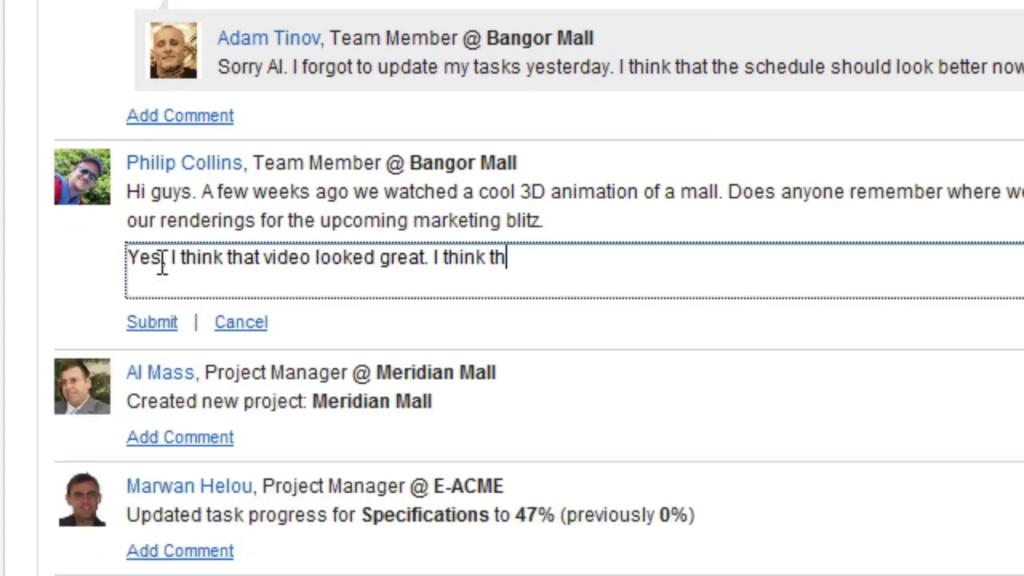
type(".")
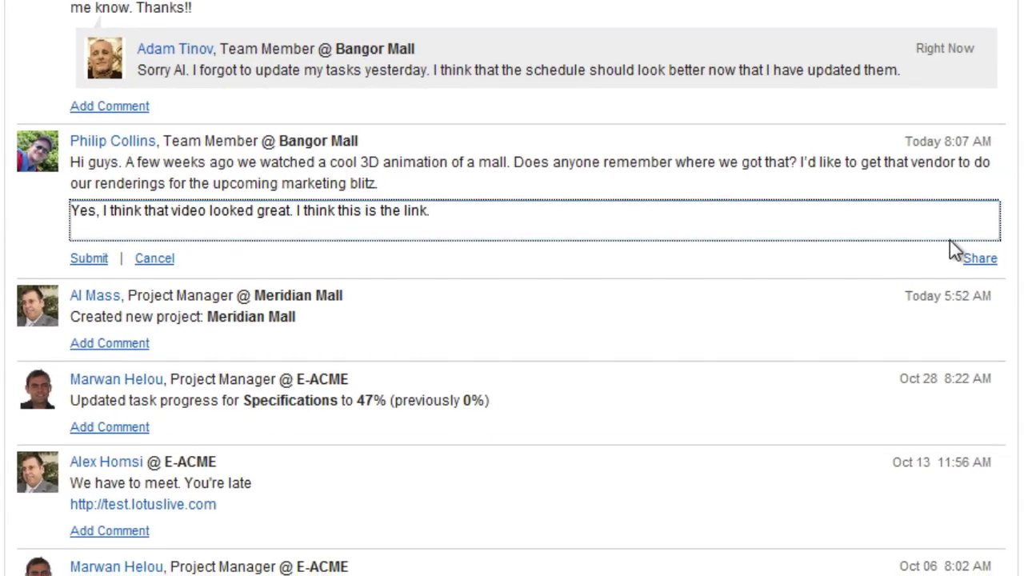
left_click(976, 259)
left_click(945, 317)
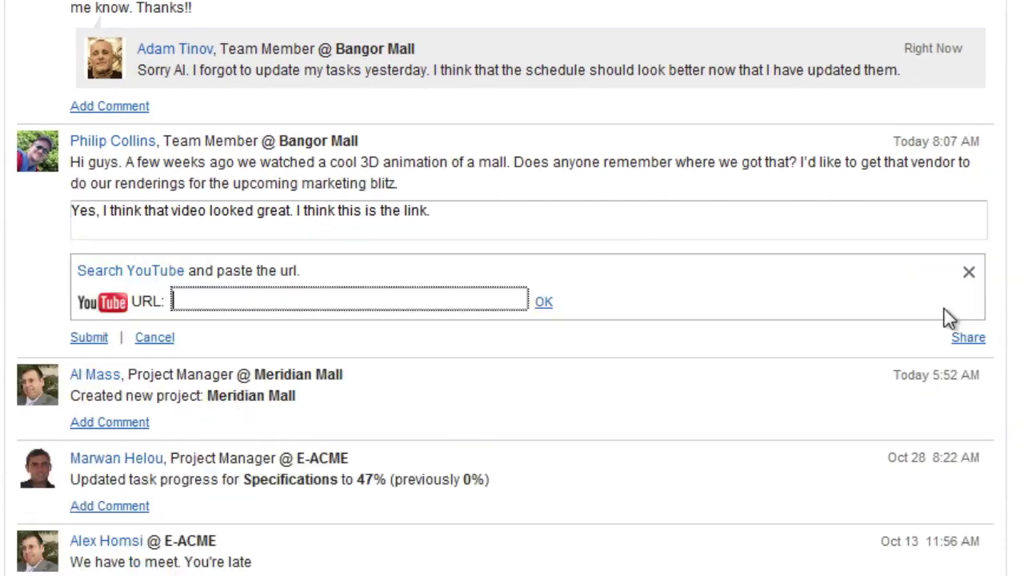
type("http://www.youtube.com/watch?v=d_ul1A9gX2g")
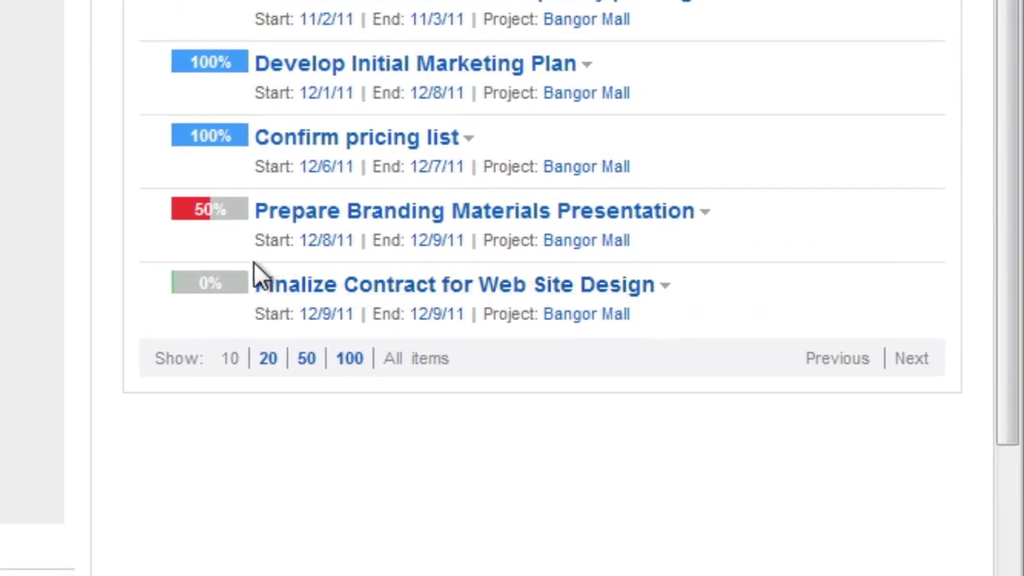
Enter 100% progress for Finalize Contract for Web Site Design and Prepare Branding Materials Presentation.
left_click(240, 285)
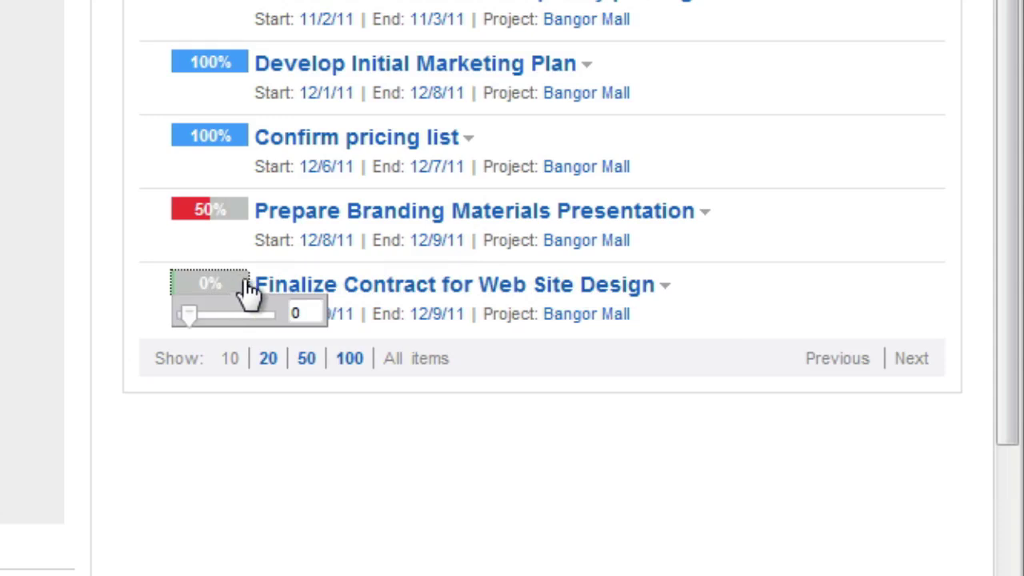
double_click(297, 313)
type("100")
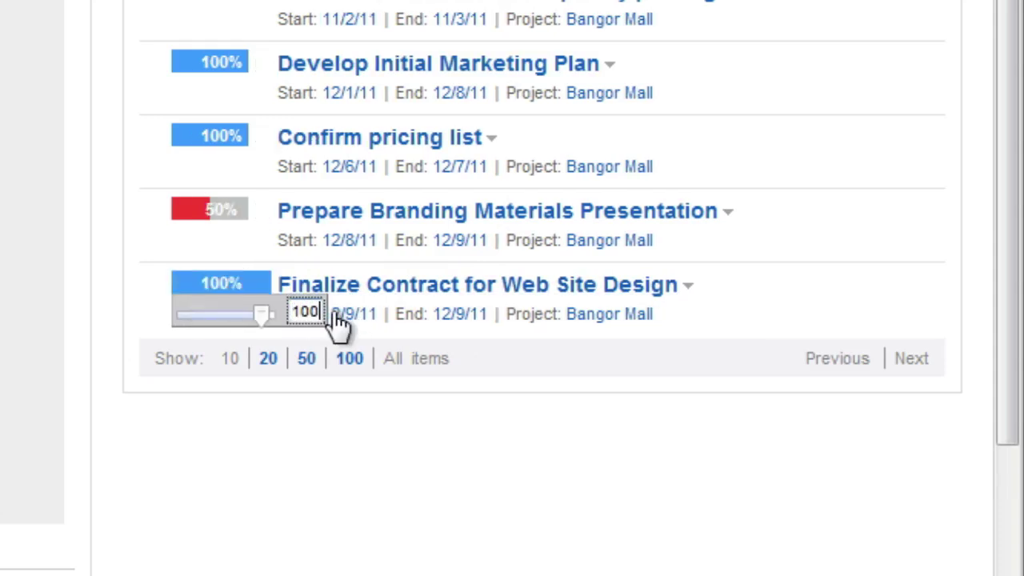
key("Return")
left_click(231, 211)
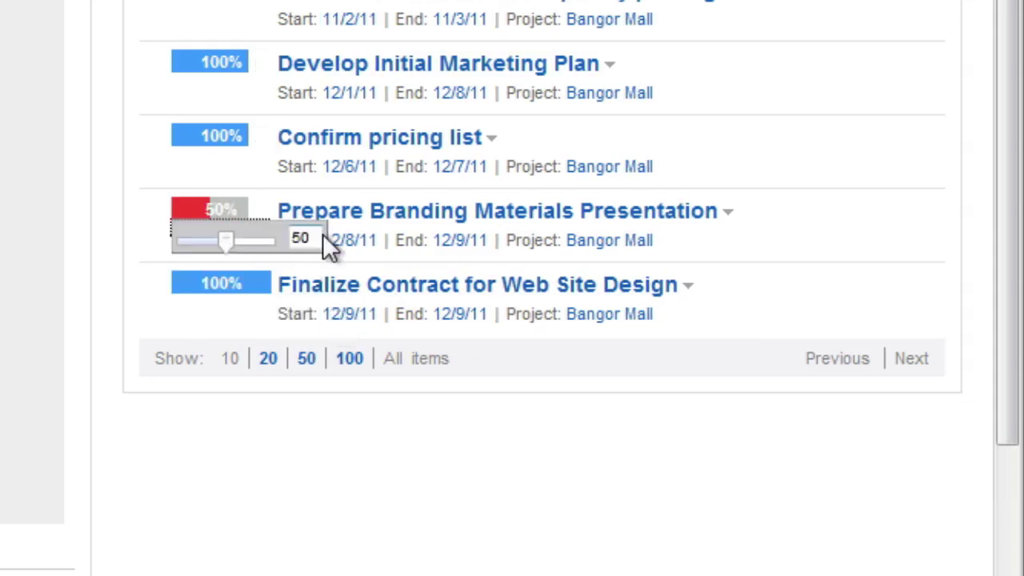
double_click(312, 239)
type("100")
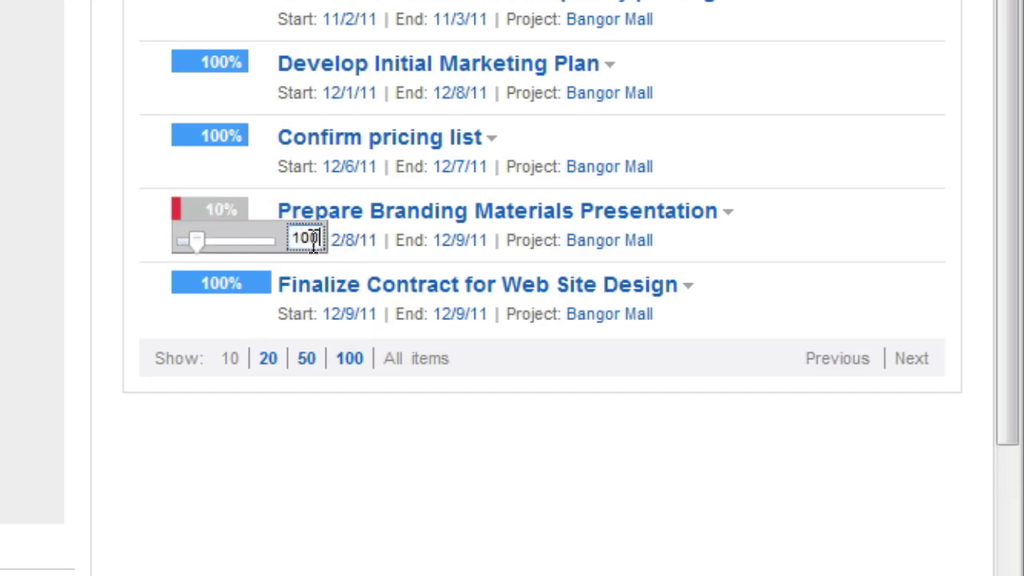
key("Return")
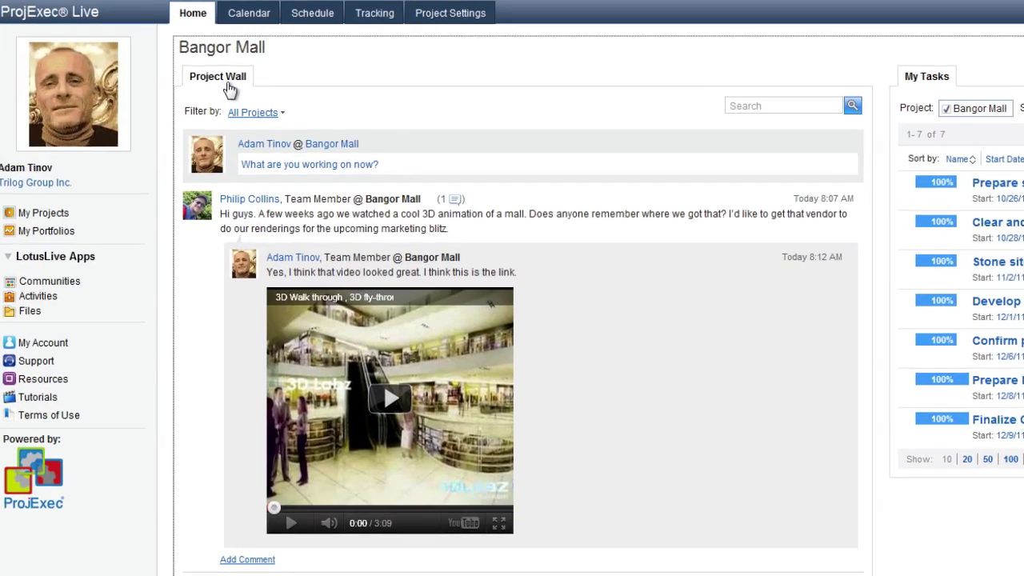
Reload the Bangor Mall Project Wall to show the latest replies and task progress.
left_click(225, 86)
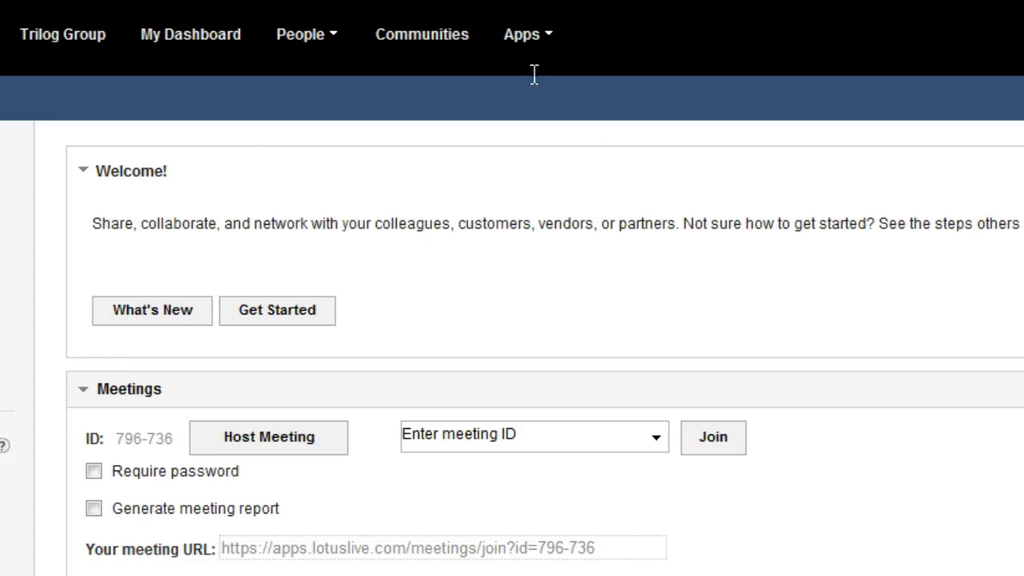
Launch ProjExec Live Projects, check the Bangor Mall Schedule and WBS Tree, then go back Home.
left_click(528, 36)
left_click(798, 86)
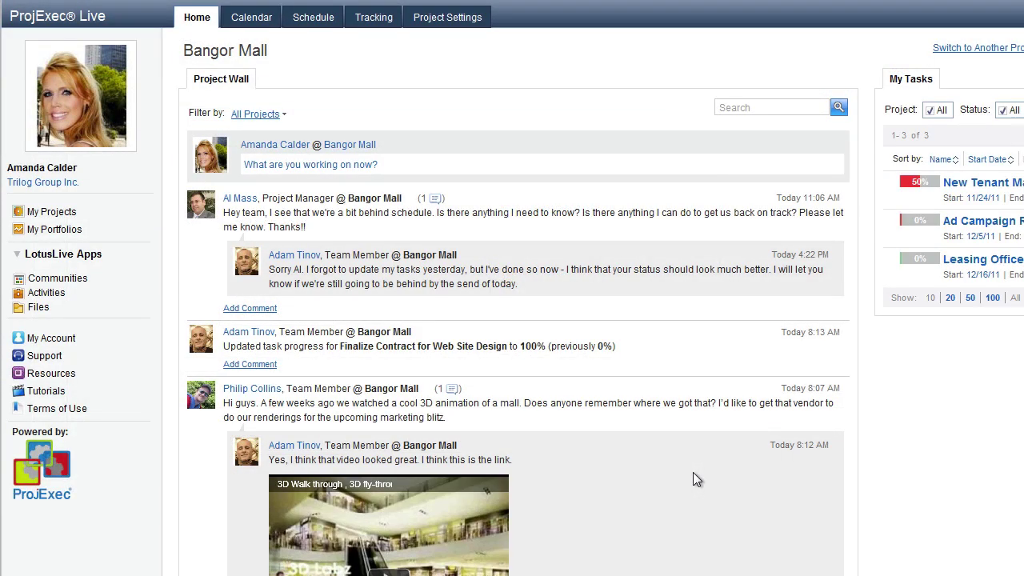
left_click(313, 19)
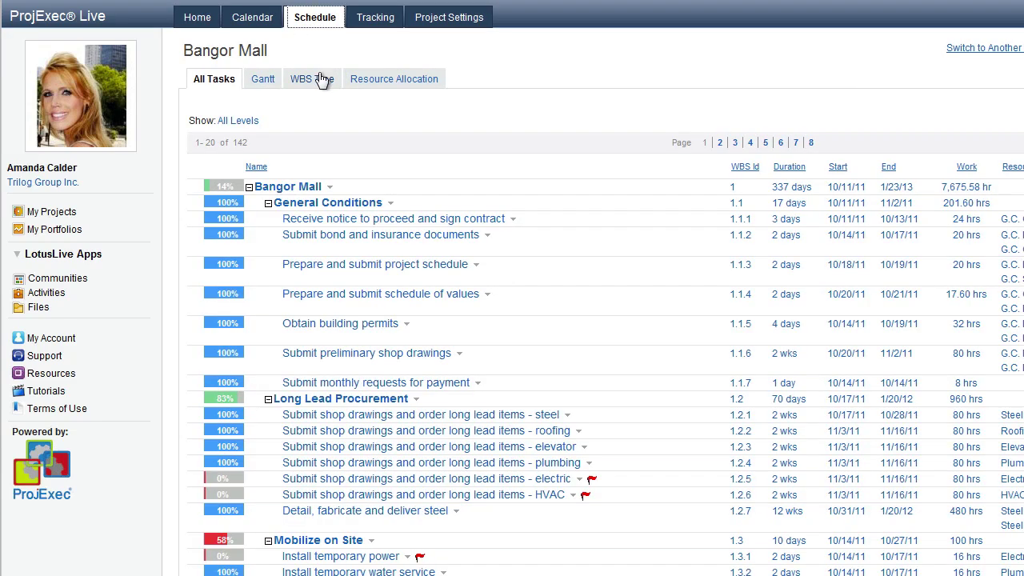
left_click(322, 80)
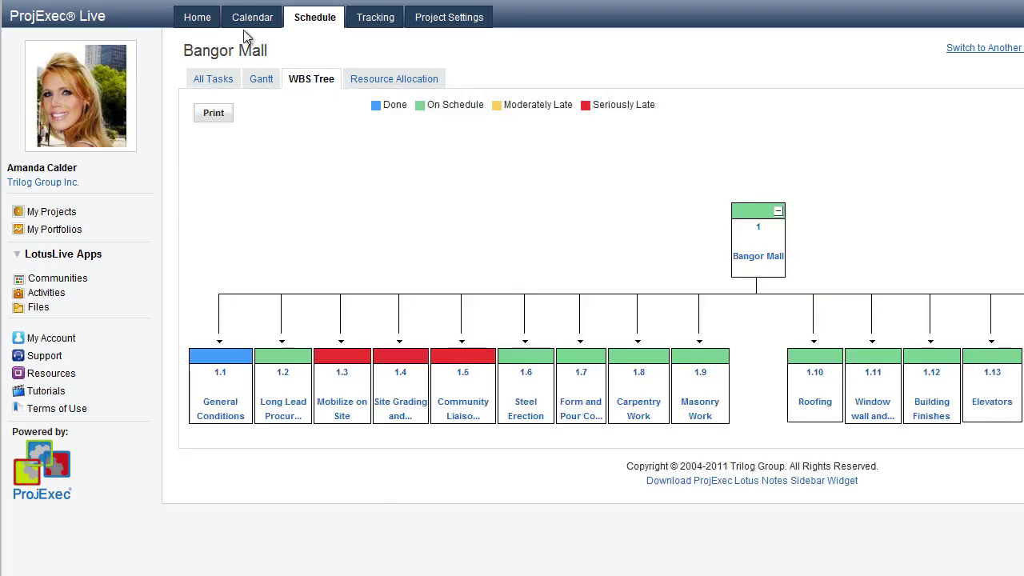
left_click(192, 22)
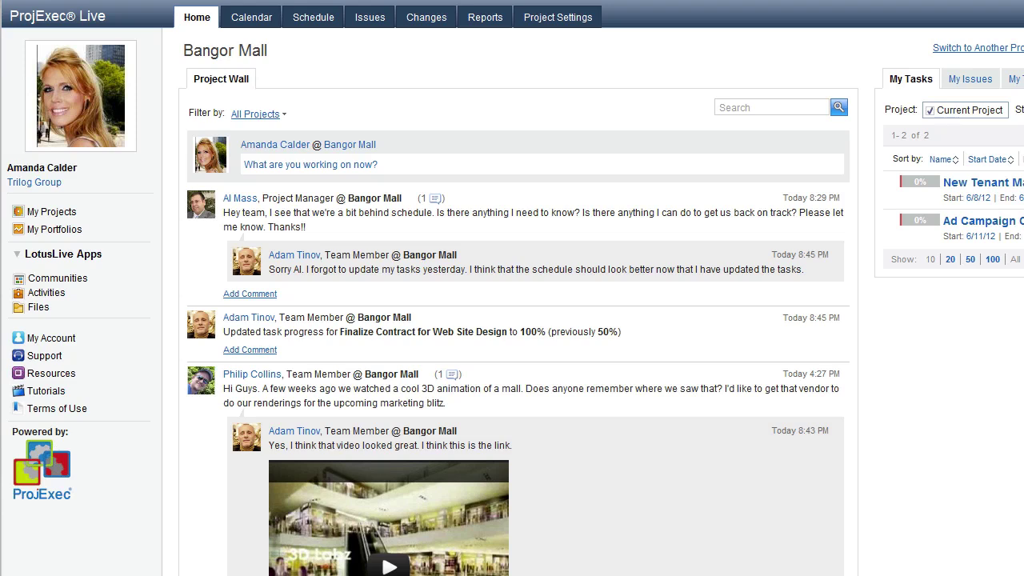
Paste and post the wall message saying the county planning board rejected the landscaping and drainage design.
left_click(459, 164)
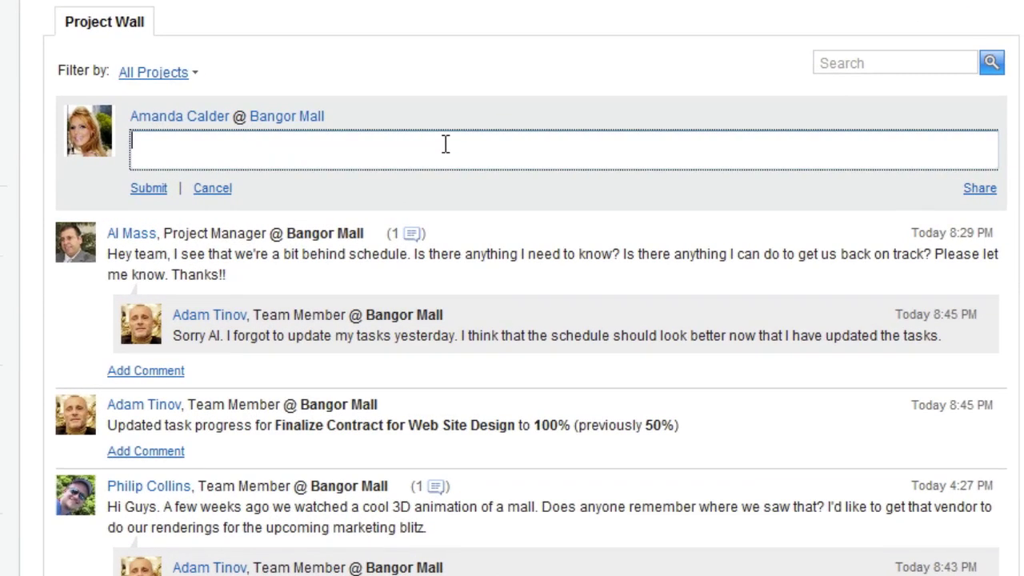
type("Hi Everyone. I see a problem - you're working on the wrong thing, and it's my fault. The county planning board has rejected our landscaping and drainage design. The are particularly worried about the signage along Grand River, and want a redesign of the front drainage plan. This has a deadline of next week, so we need to do this now - even if other things slide. I feel terrible, because I've known about this for a few days and forgot to pass it along. Are you guys going to be able to get this pulled together?")
left_click(149, 219)
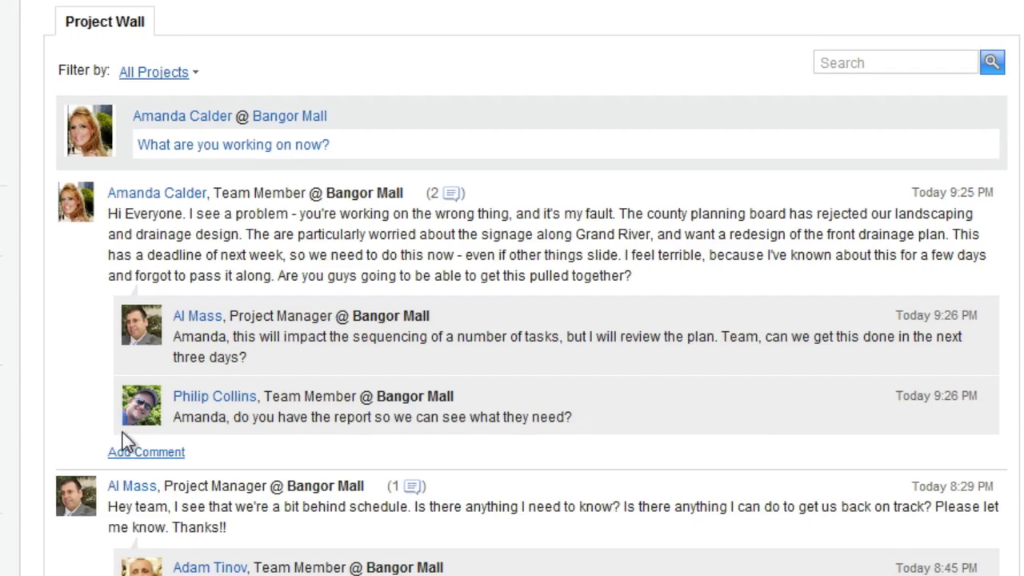
Reply 'I just posted the file - here it is.' with Bangor Mall - Planning Report.docx from Community Files.
scroll(144, 411, "down", 3)
left_click(146, 452)
type("I just posted the file - here it is.")
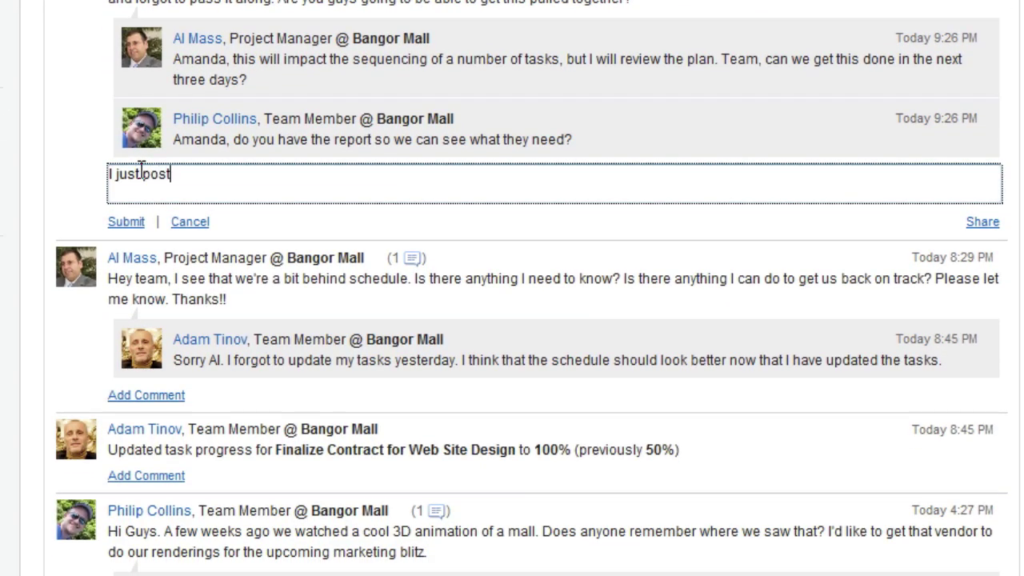
left_click(981, 224)
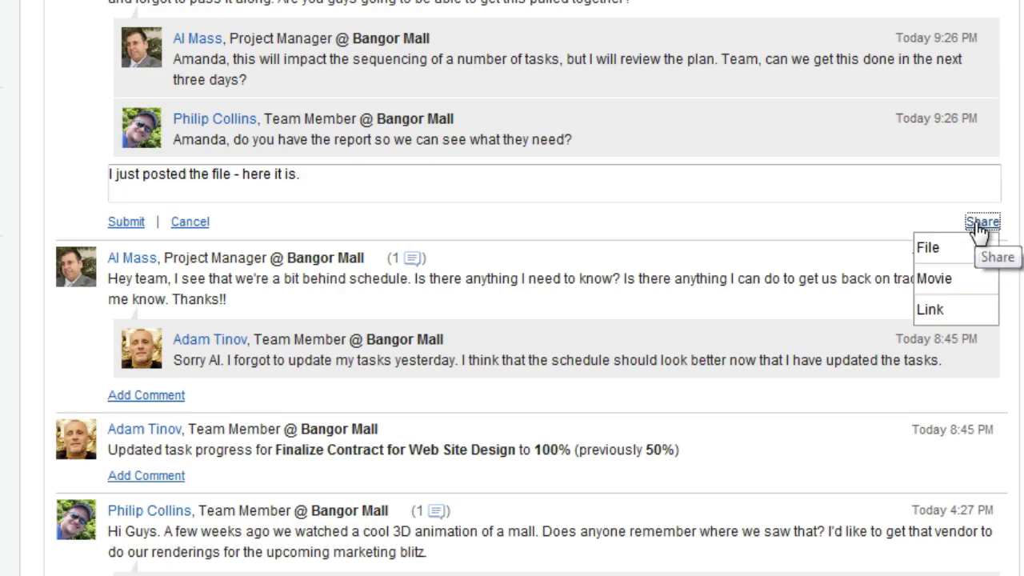
left_click(927, 245)
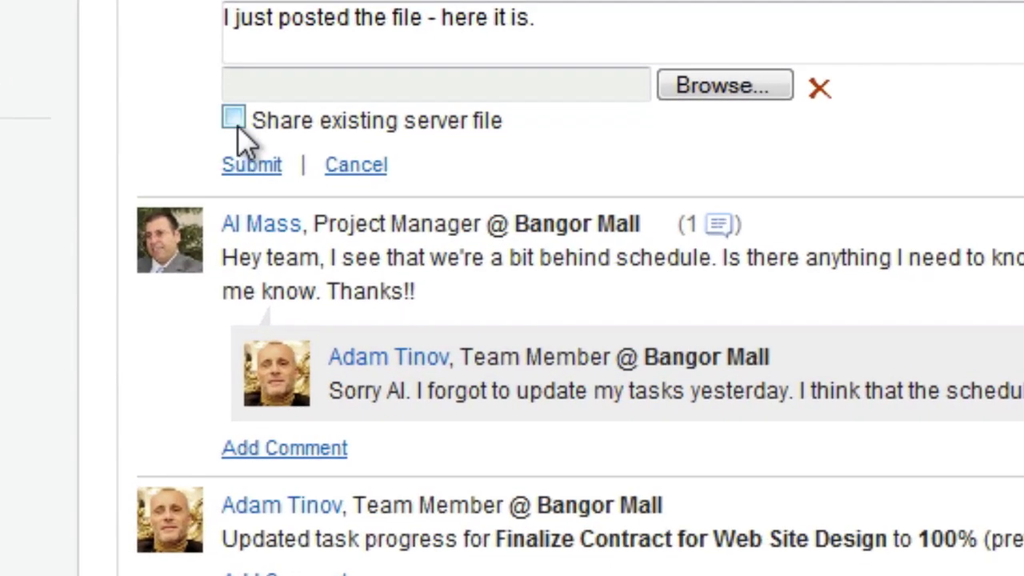
left_click(237, 125)
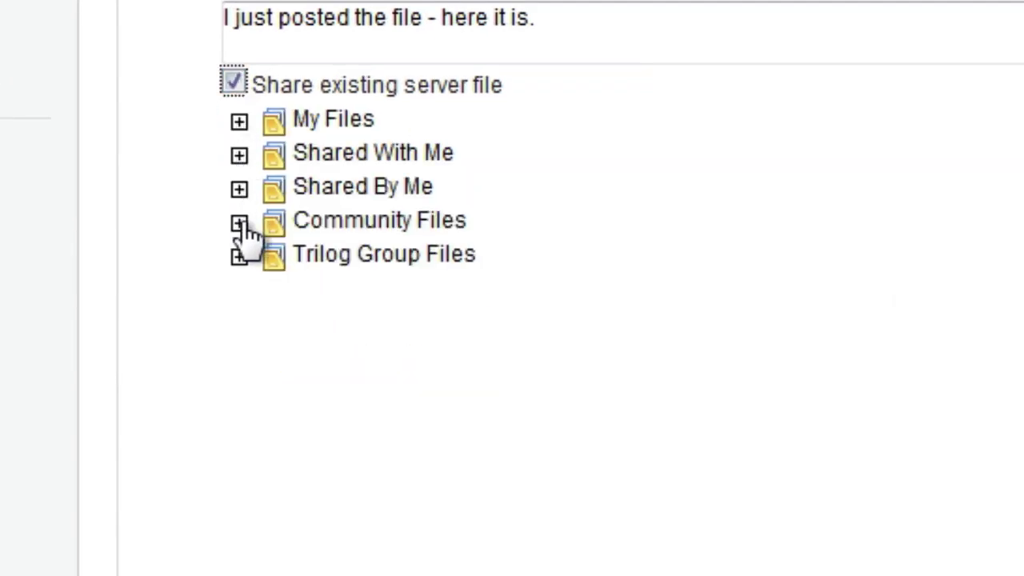
left_click(239, 223)
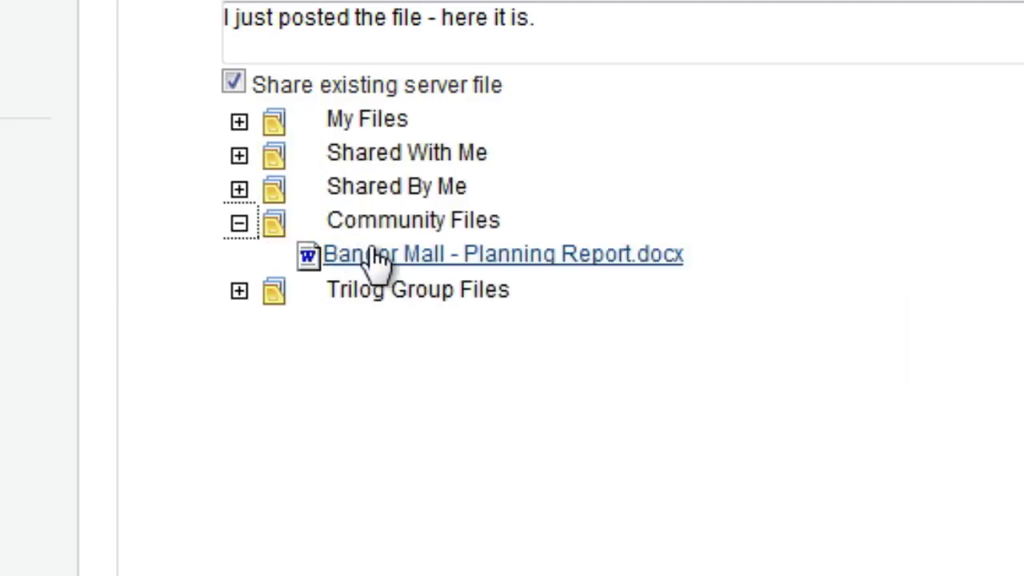
left_click(438, 254)
left_click(264, 132)
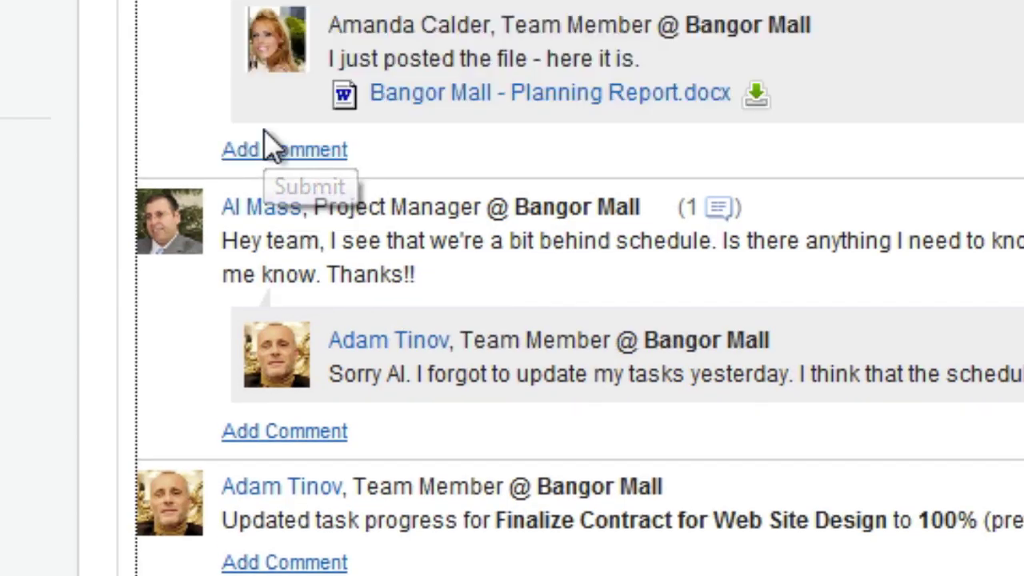